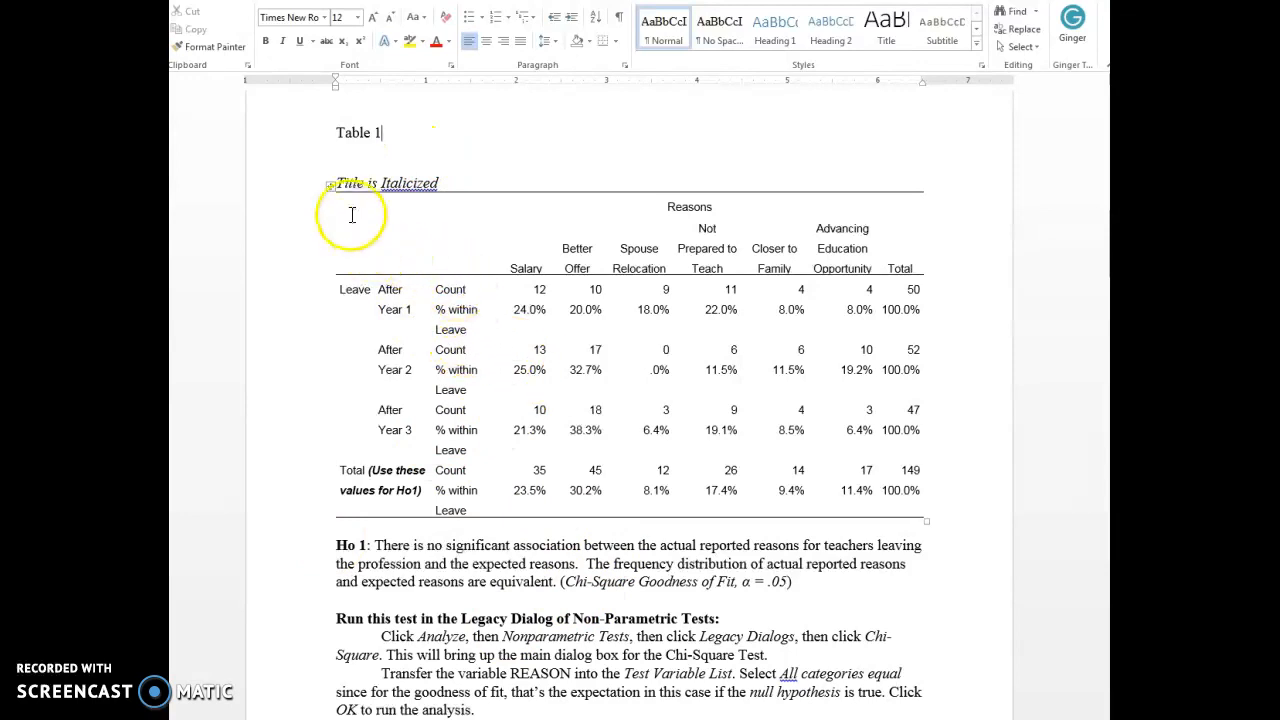
# Change all the text in the table under "Title is Italicized" to Times New Roman, size 11.
pyautogui.moveTo(371, 220)
pyautogui.mouseDown()
pyautogui.moveTo(745, 252)
pyautogui.moveTo(912, 436)
pyautogui.moveTo(887, 518)
pyautogui.mouseUp()
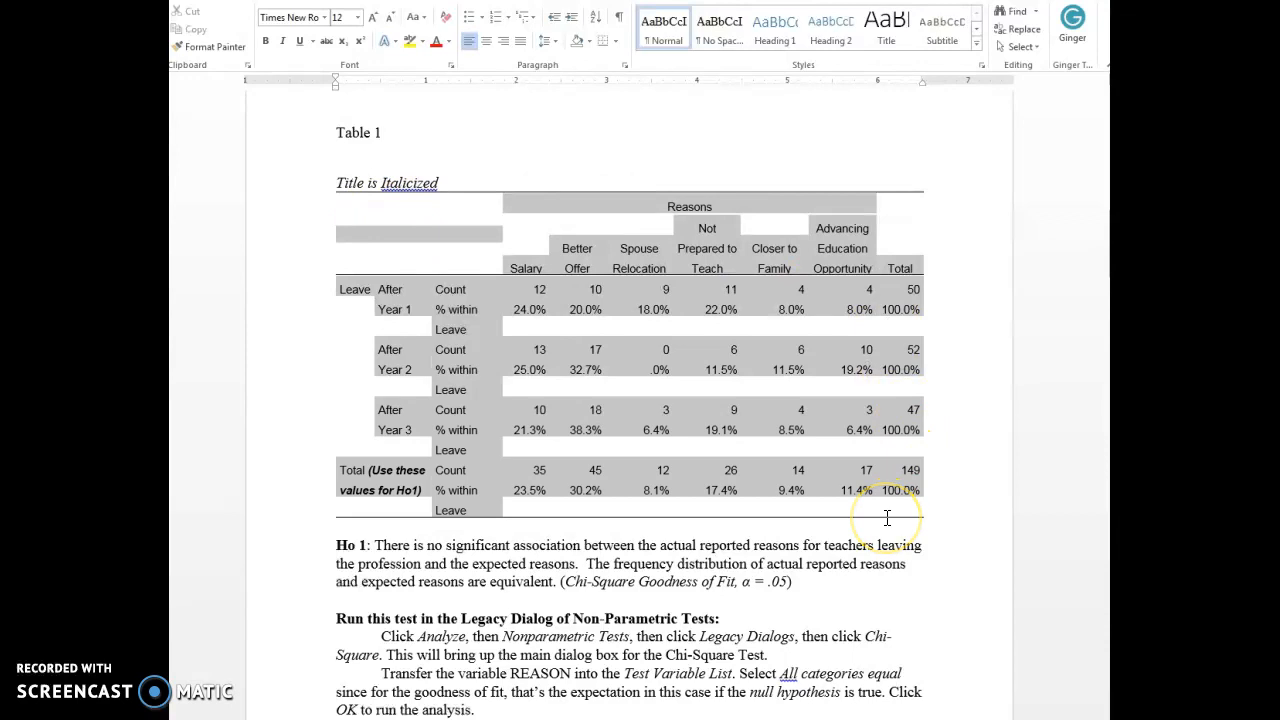
pyautogui.click(325, 18)
pyautogui.click(338, 128)
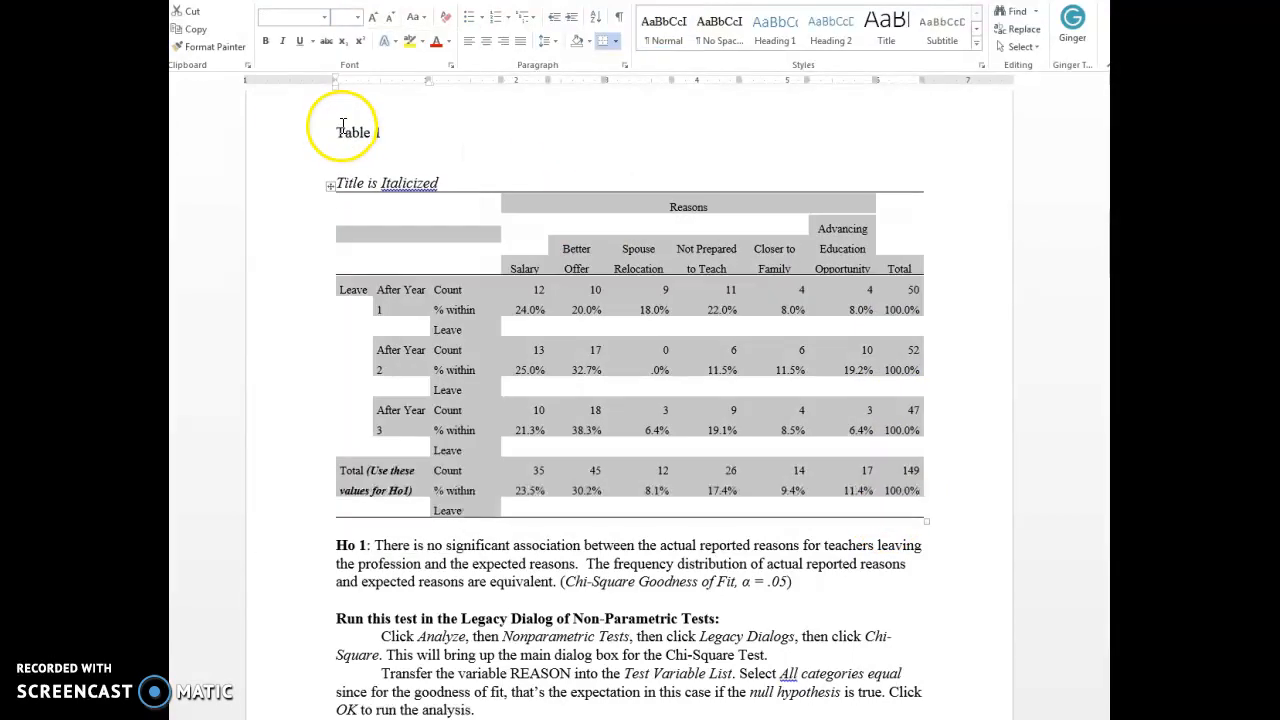
pyautogui.click(357, 18)
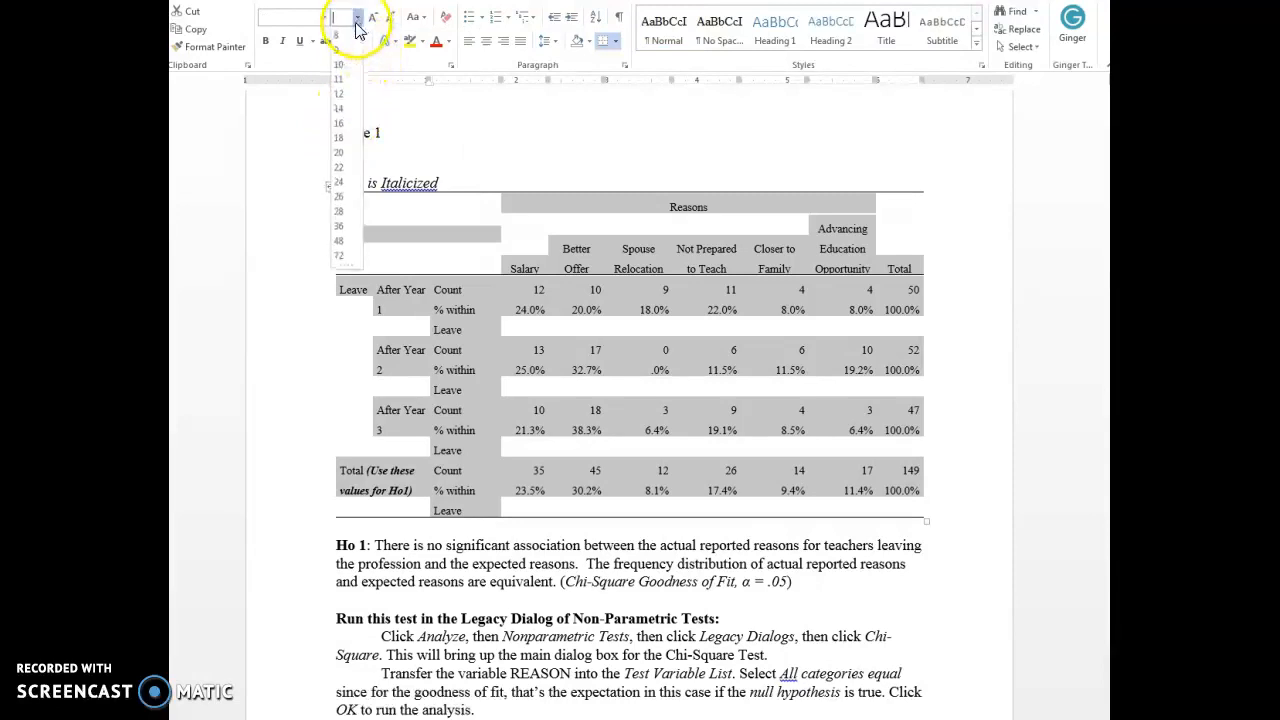
pyautogui.click(338, 92)
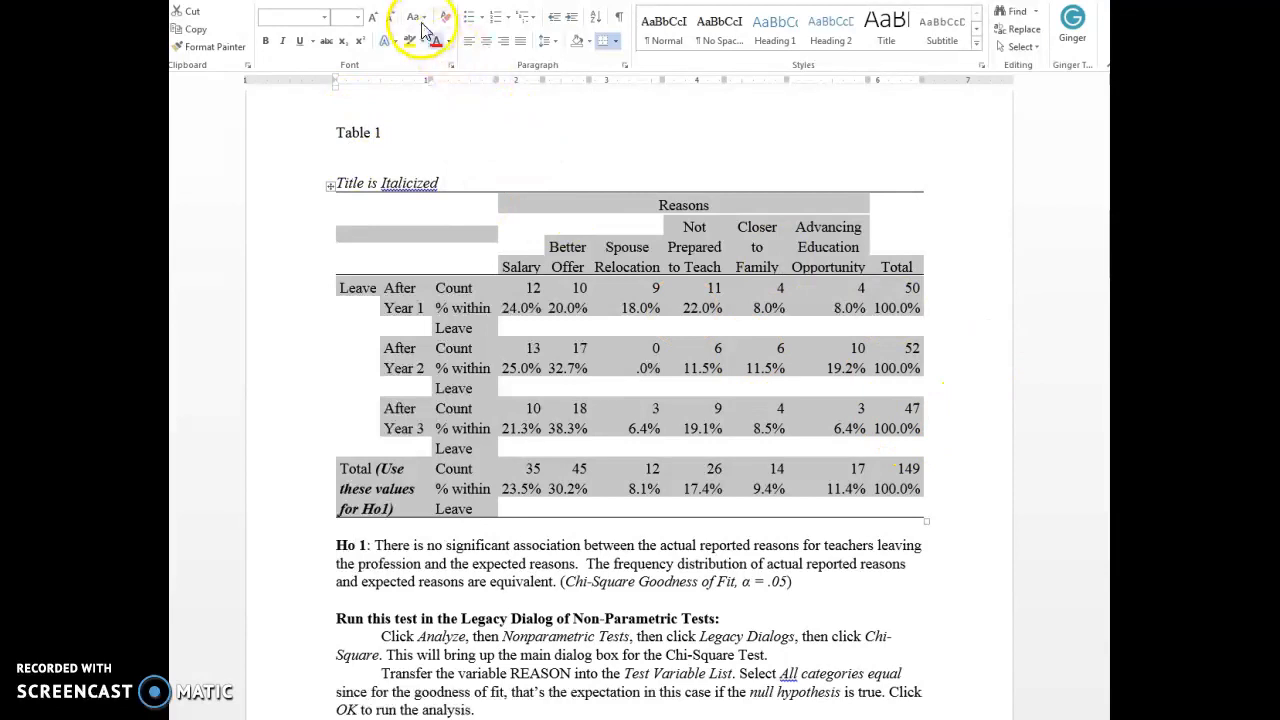
pyautogui.click(359, 18)
pyautogui.click(339, 73)
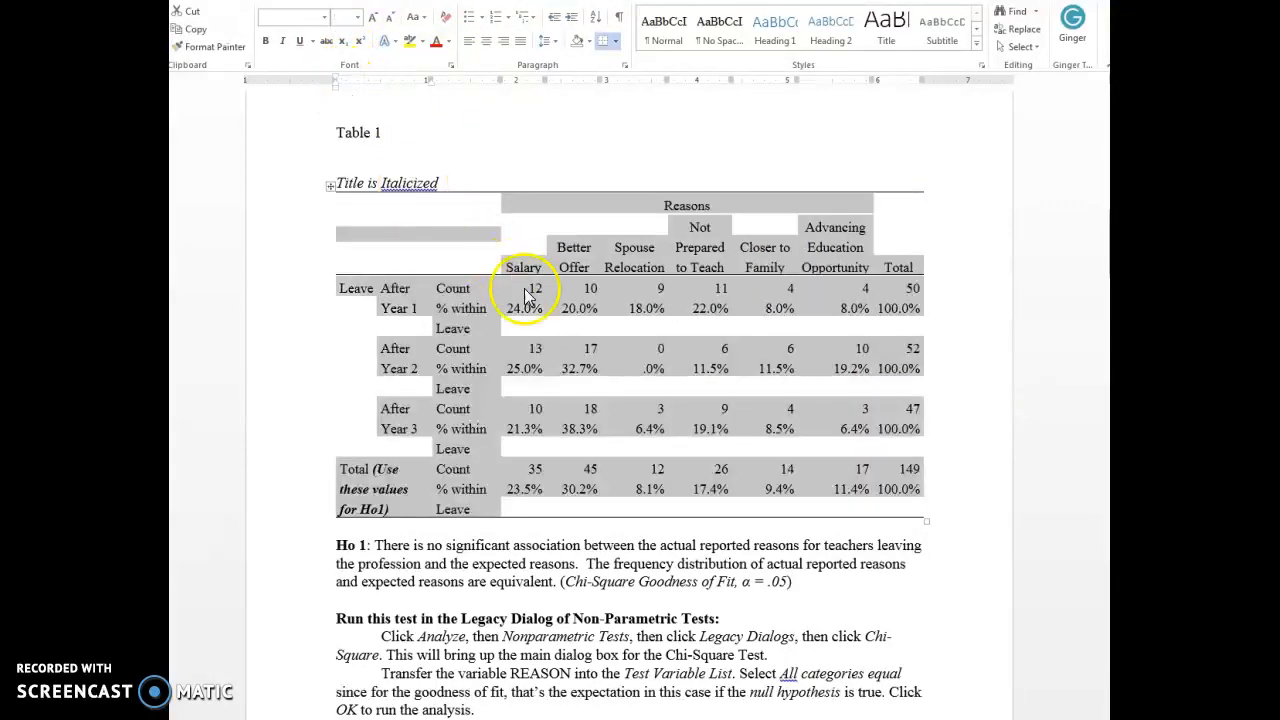
pyautogui.click(660, 455)
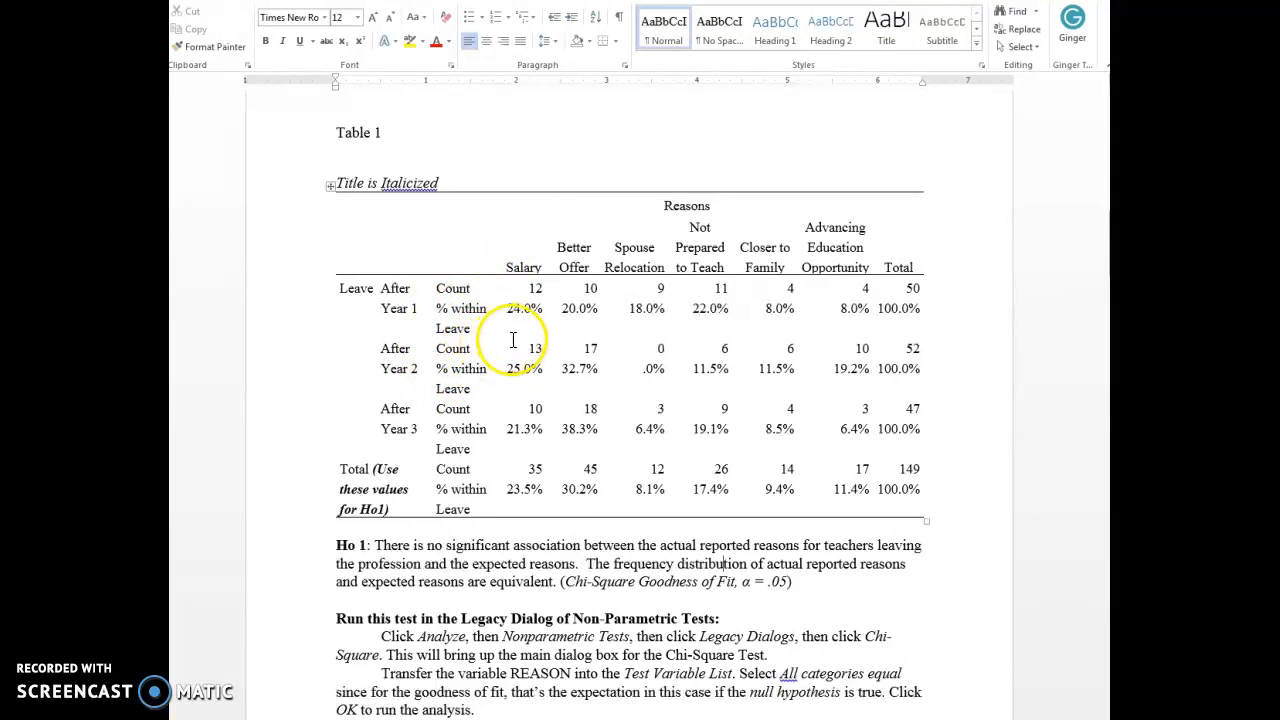
# Select all cells of the Leave * Reason Crosstabulation table and clear their borders in the Borders and Shading settings.
pyautogui.scroll(10, 553, 331)
pyautogui.scroll(8, 557, 329)
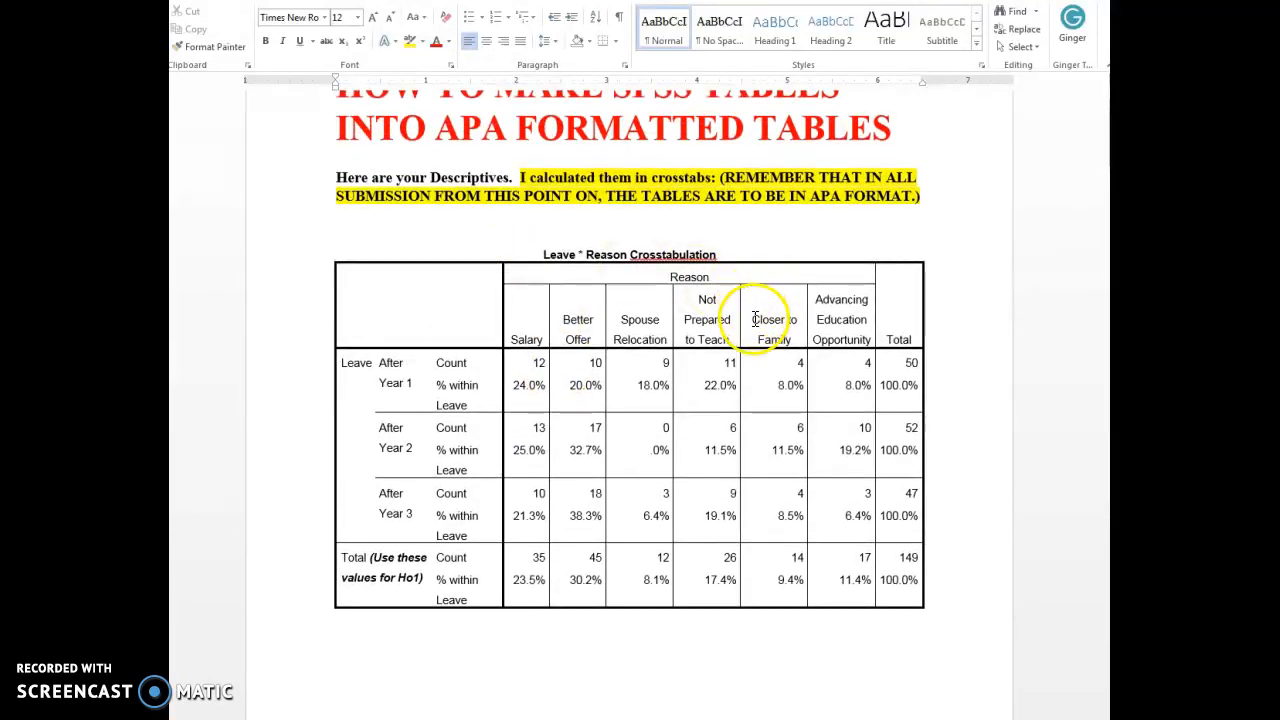
pyautogui.moveTo(420, 271); pyautogui.dragTo(862, 598)
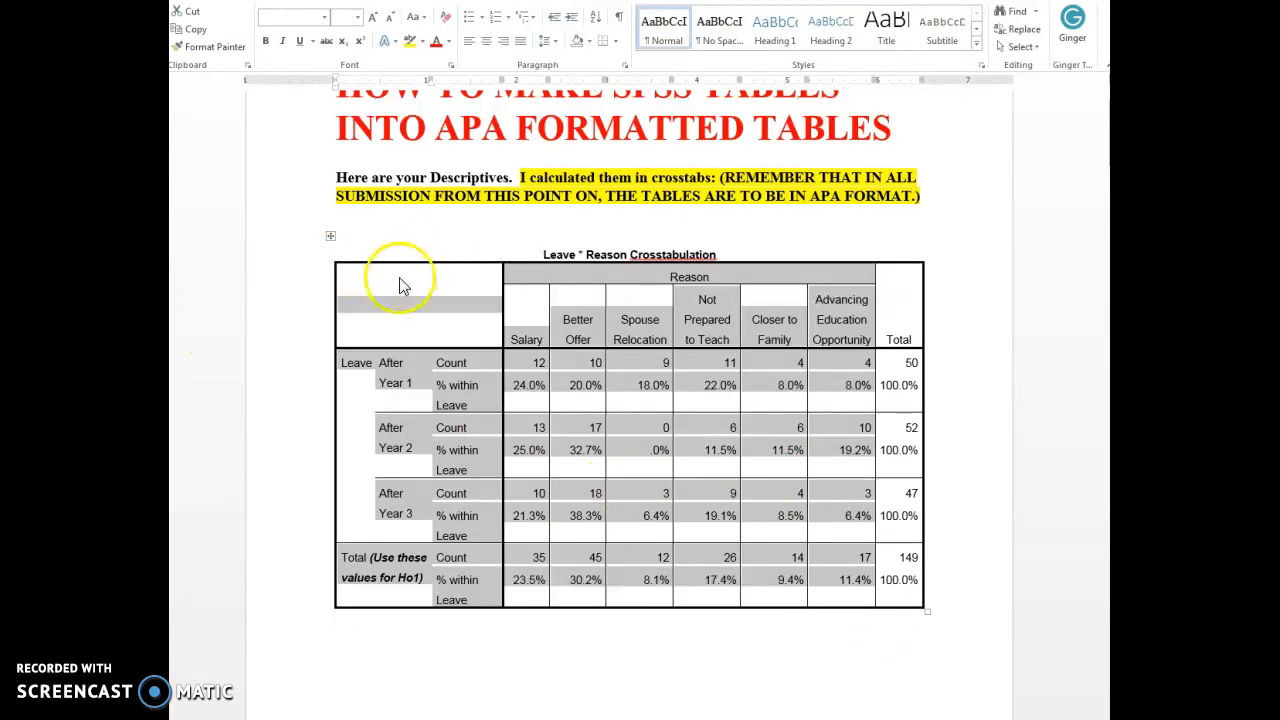
pyautogui.moveTo(414, 286); pyautogui.dragTo(890, 590)
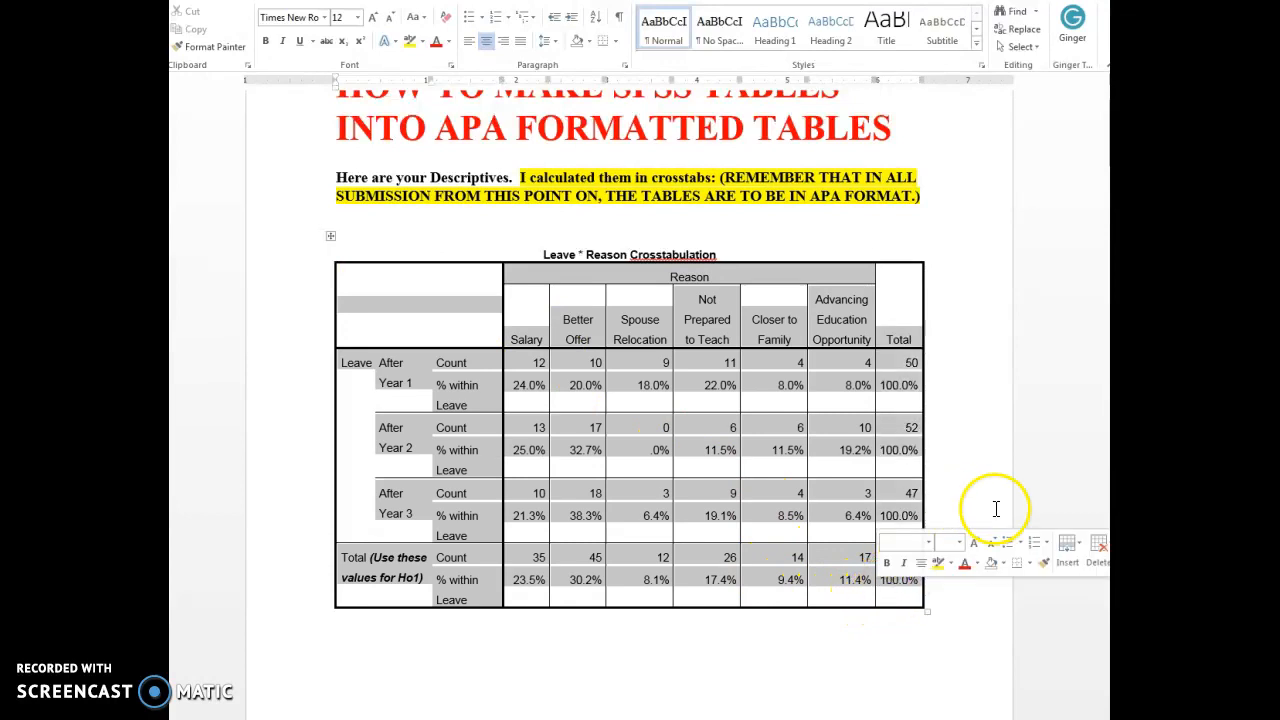
pyautogui.rightClick(463, 382)
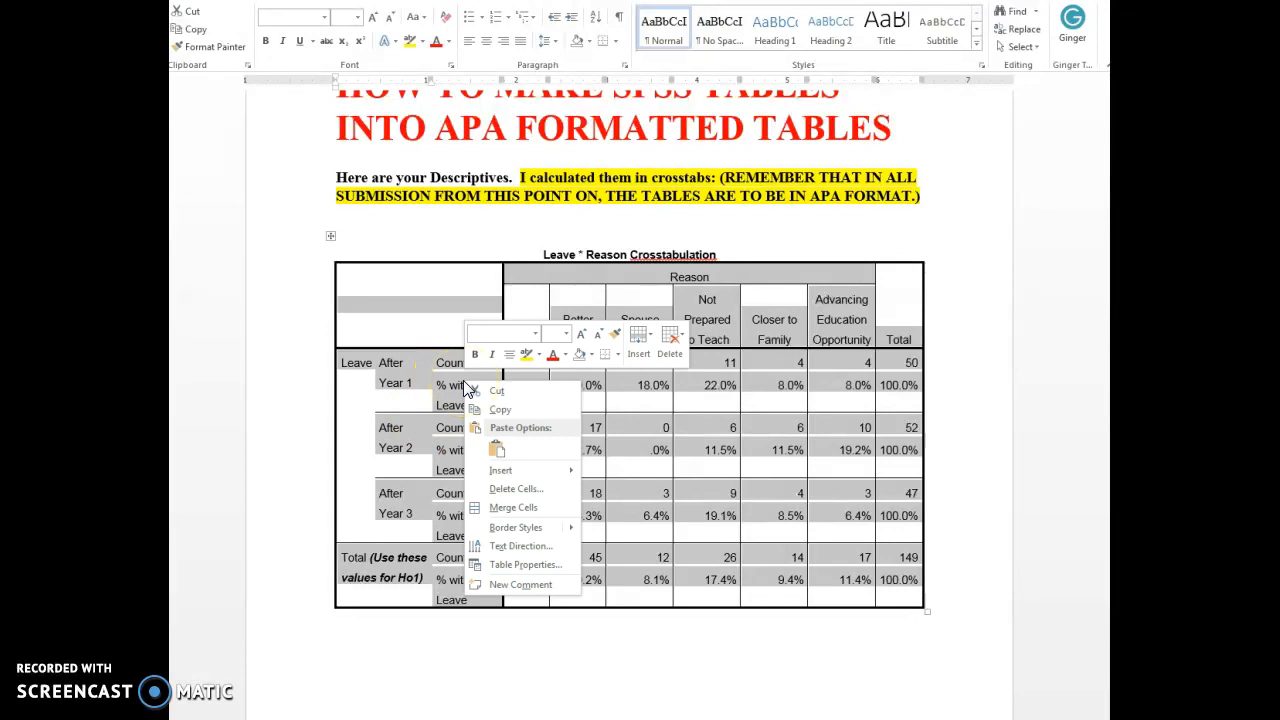
pyautogui.click(539, 570)
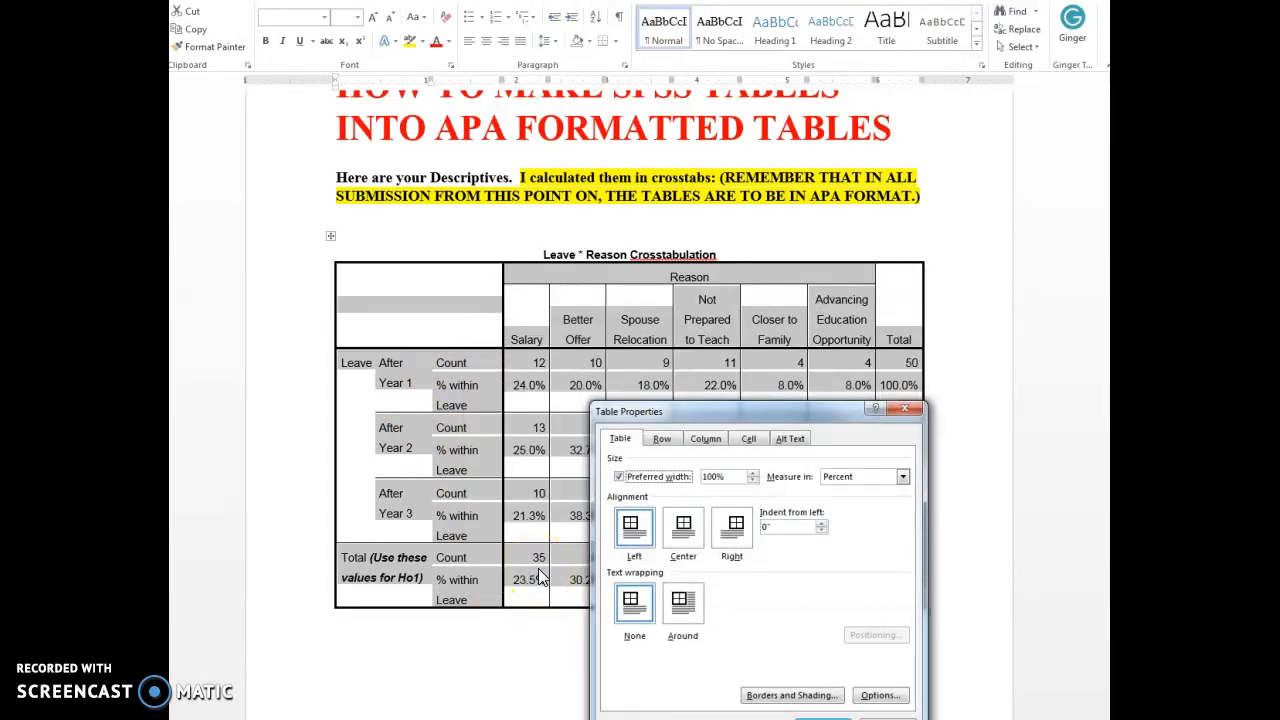
pyautogui.click(765, 696)
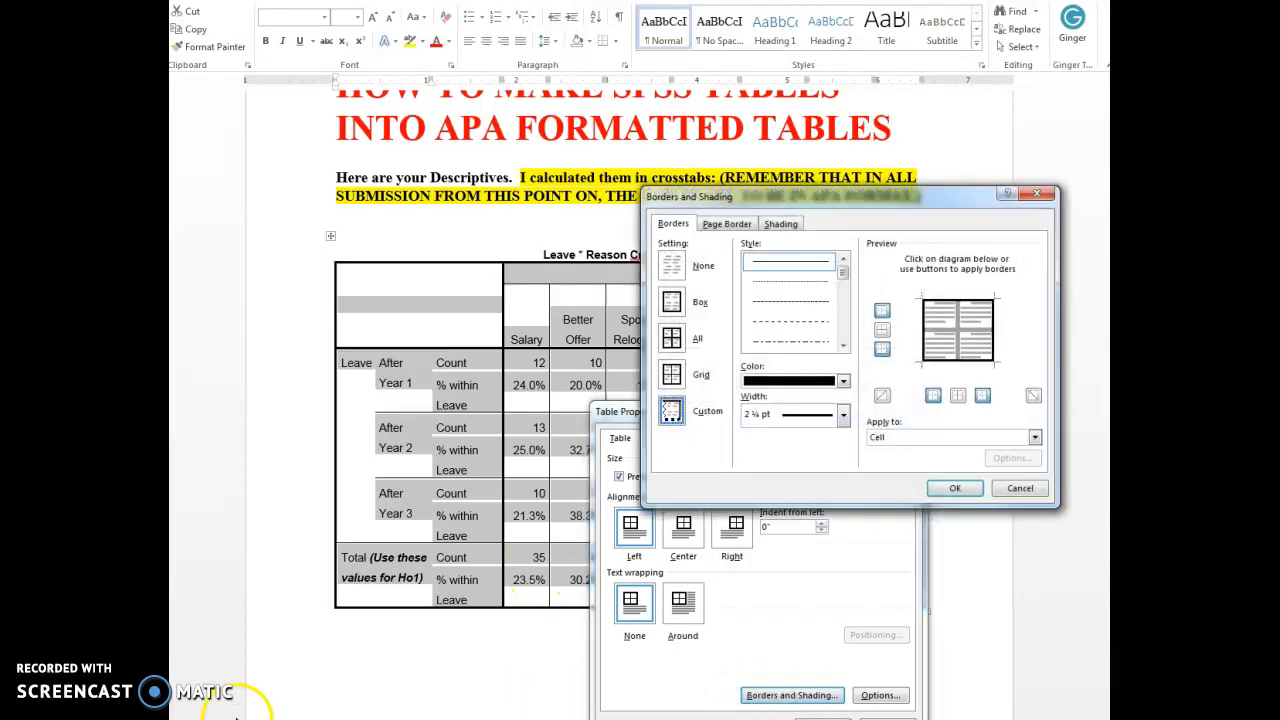
pyautogui.moveTo(864, 195); pyautogui.dragTo(627, 192)
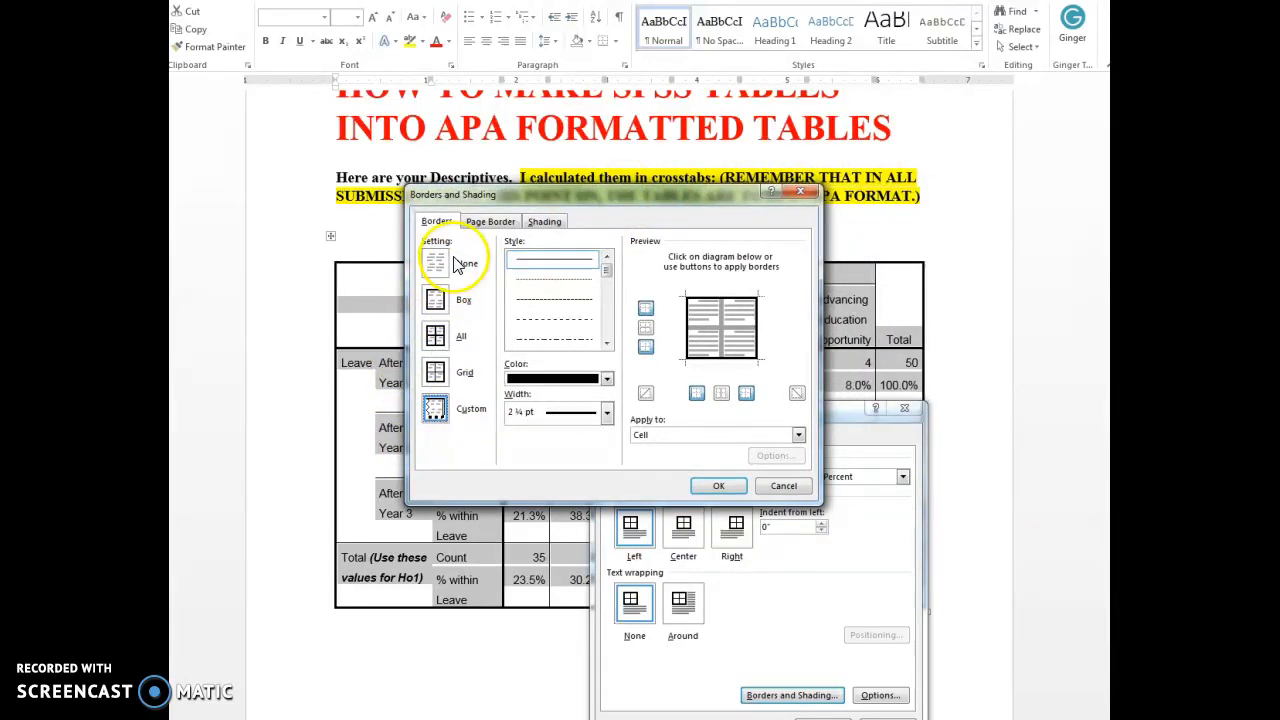
pyautogui.moveTo(638, 190)
pyautogui.mouseDown()
pyautogui.moveTo(814, 303)
pyautogui.moveTo(793, 306)
pyautogui.mouseUp()
pyautogui.click(596, 379)
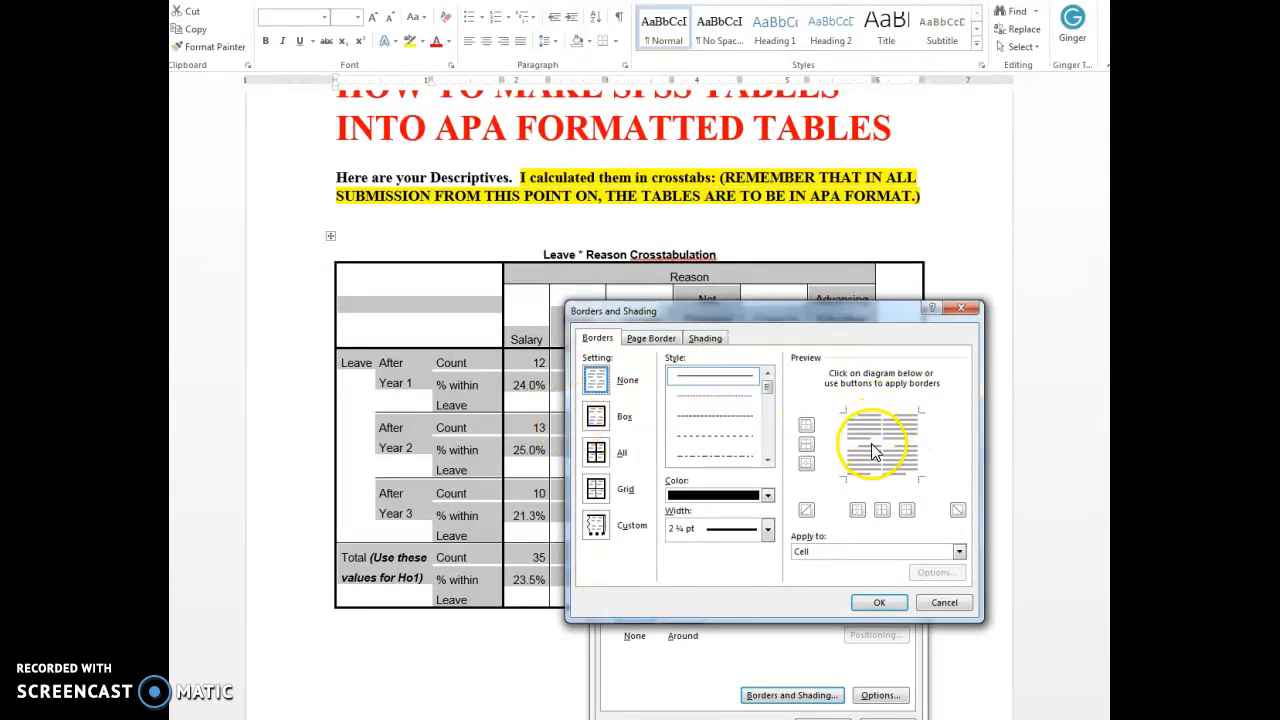
# Add 1 pt borders along only the top and bottom of the selected crosstabulation cells and apply them.
pyautogui.click(767, 530)
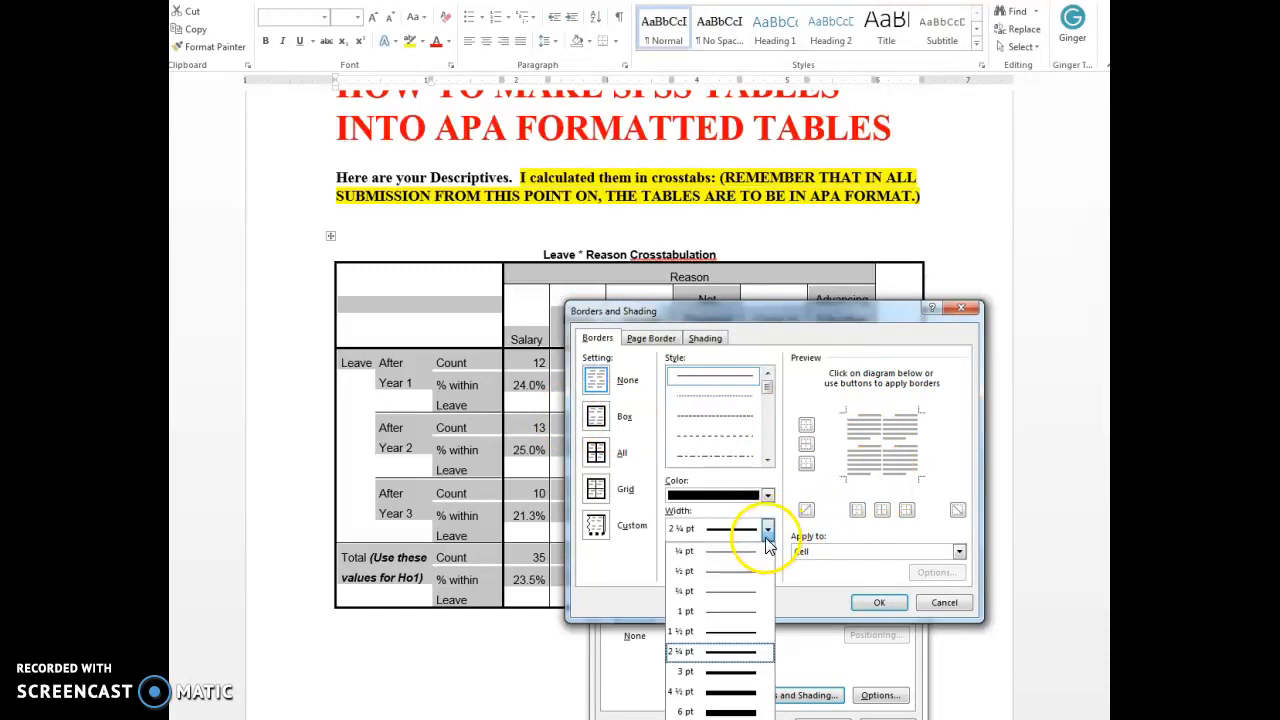
pyautogui.click(744, 612)
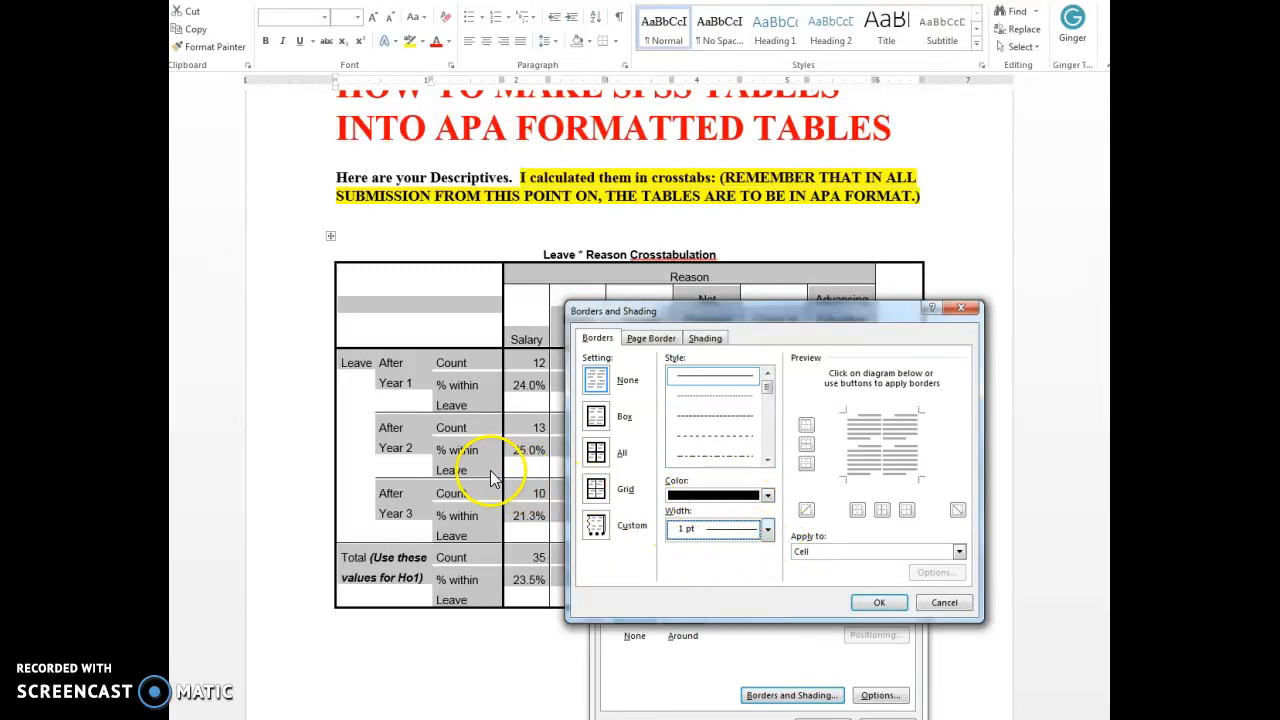
pyautogui.click(879, 411)
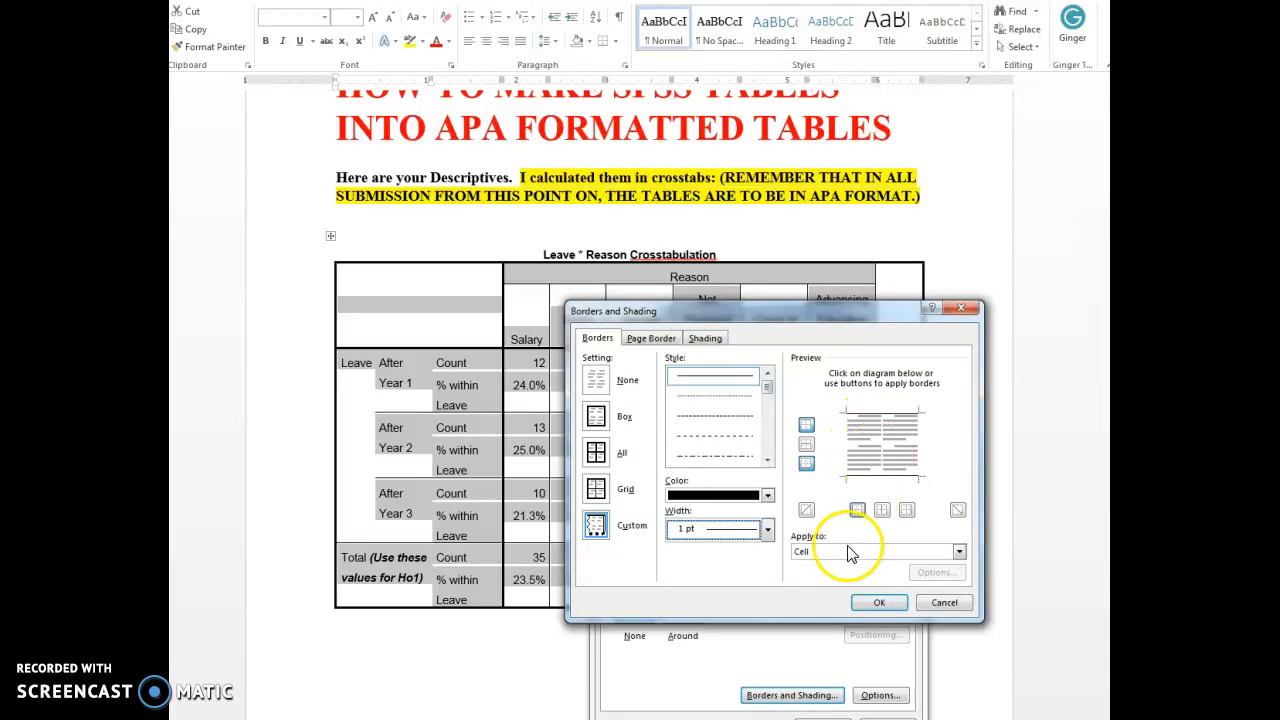
pyautogui.click(880, 602)
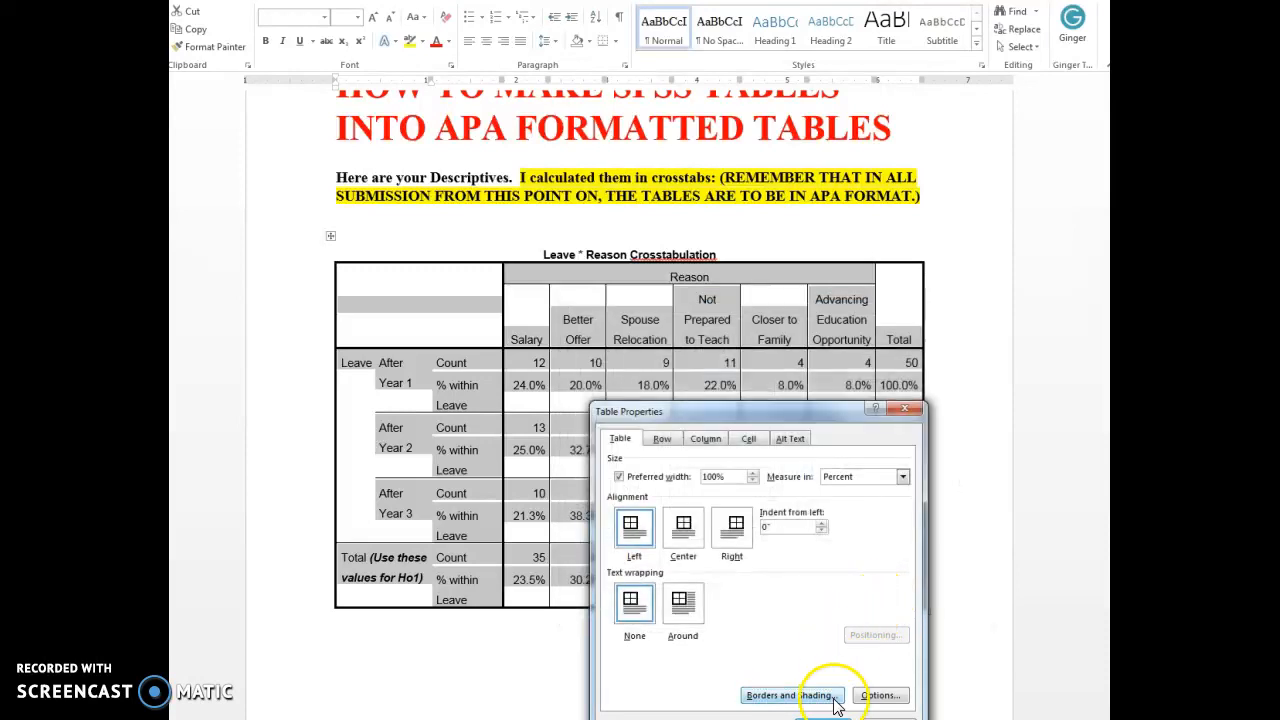
pyautogui.moveTo(831, 409); pyautogui.dragTo(799, 284)
pyautogui.click(791, 601)
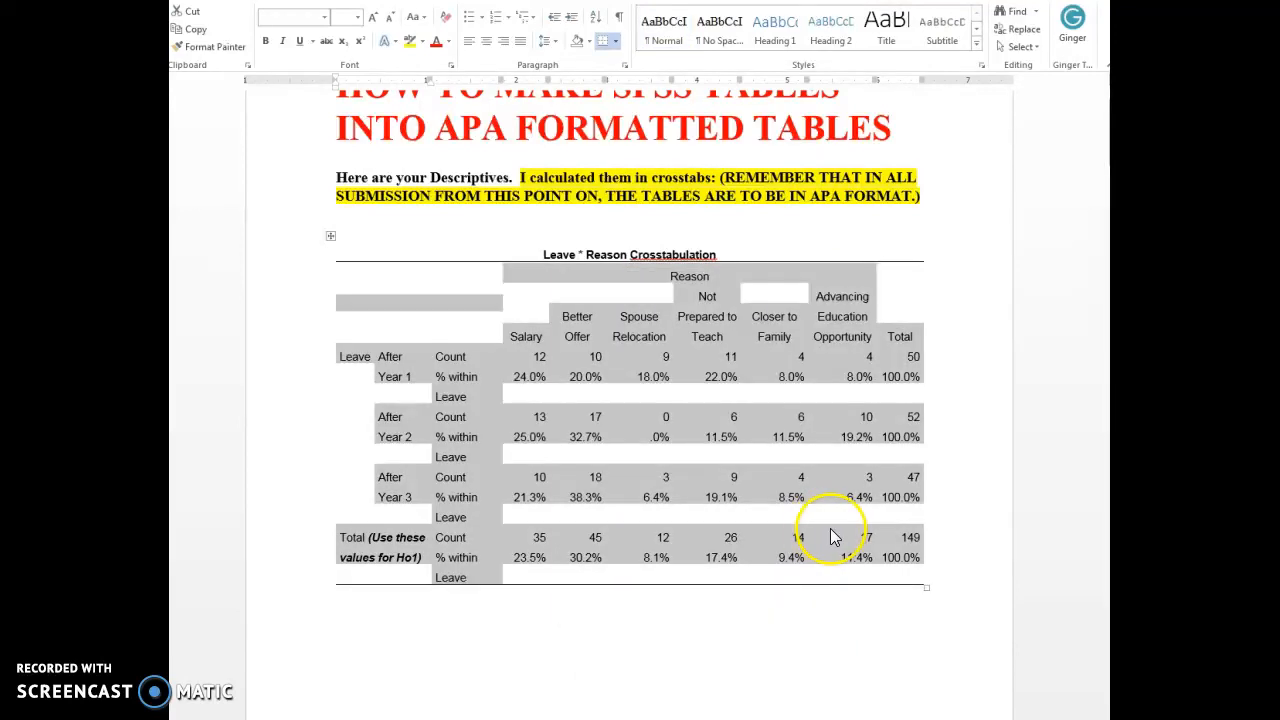
pyautogui.click(630, 665)
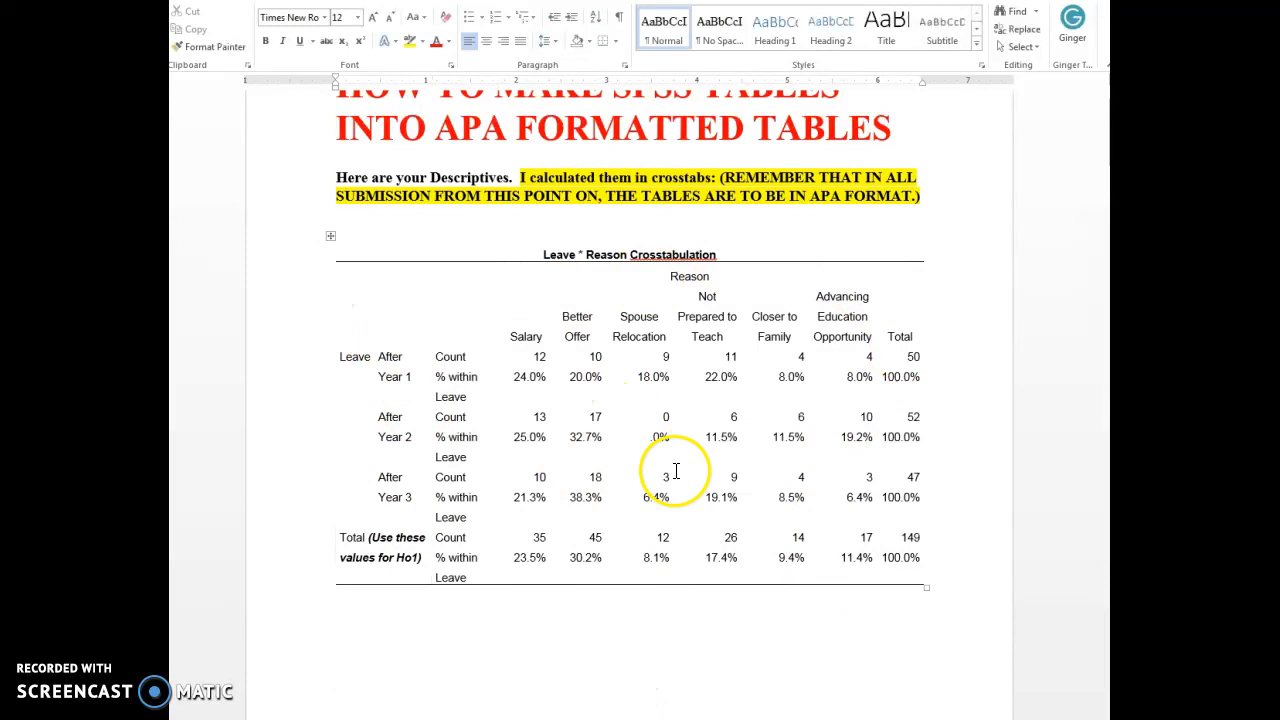
# Add a 1 pt top border to the crosstabulation's body rows, from Leave through Total, separating them from the column headings.
pyautogui.click(364, 278)
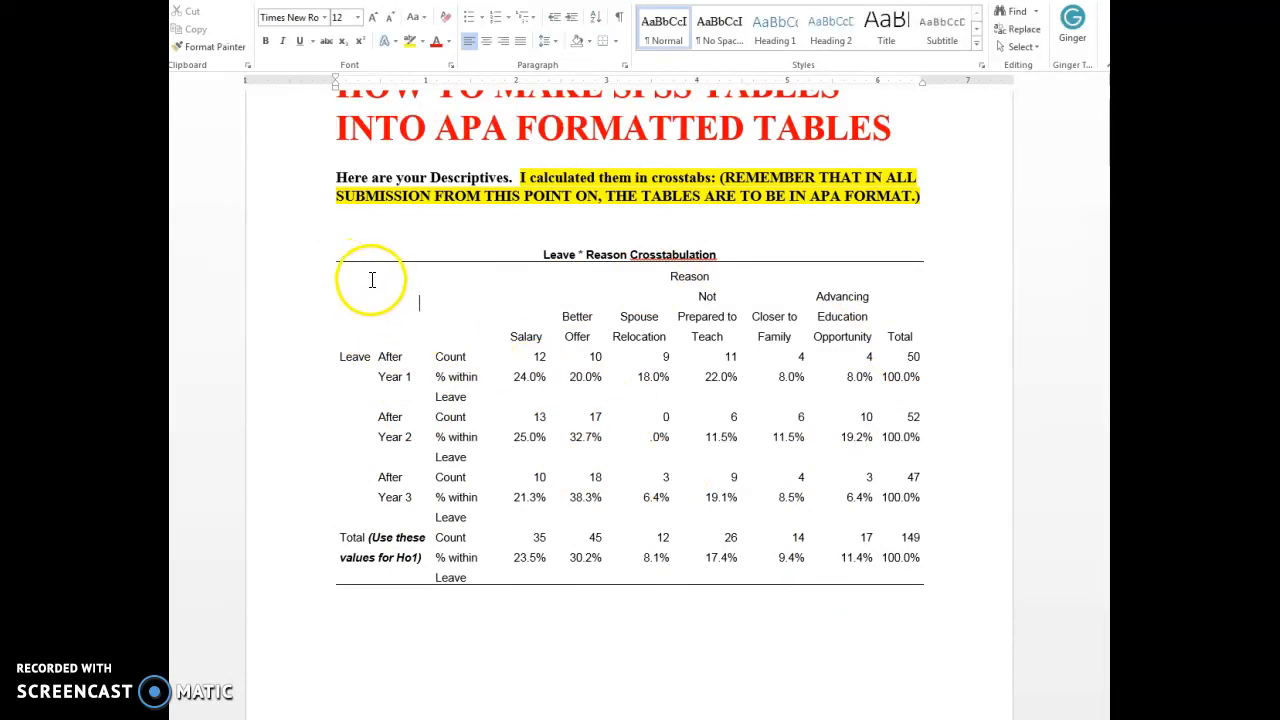
pyautogui.moveTo(449, 286); pyautogui.dragTo(899, 320)
pyautogui.moveTo(908, 566); pyautogui.dragTo(336, 376)
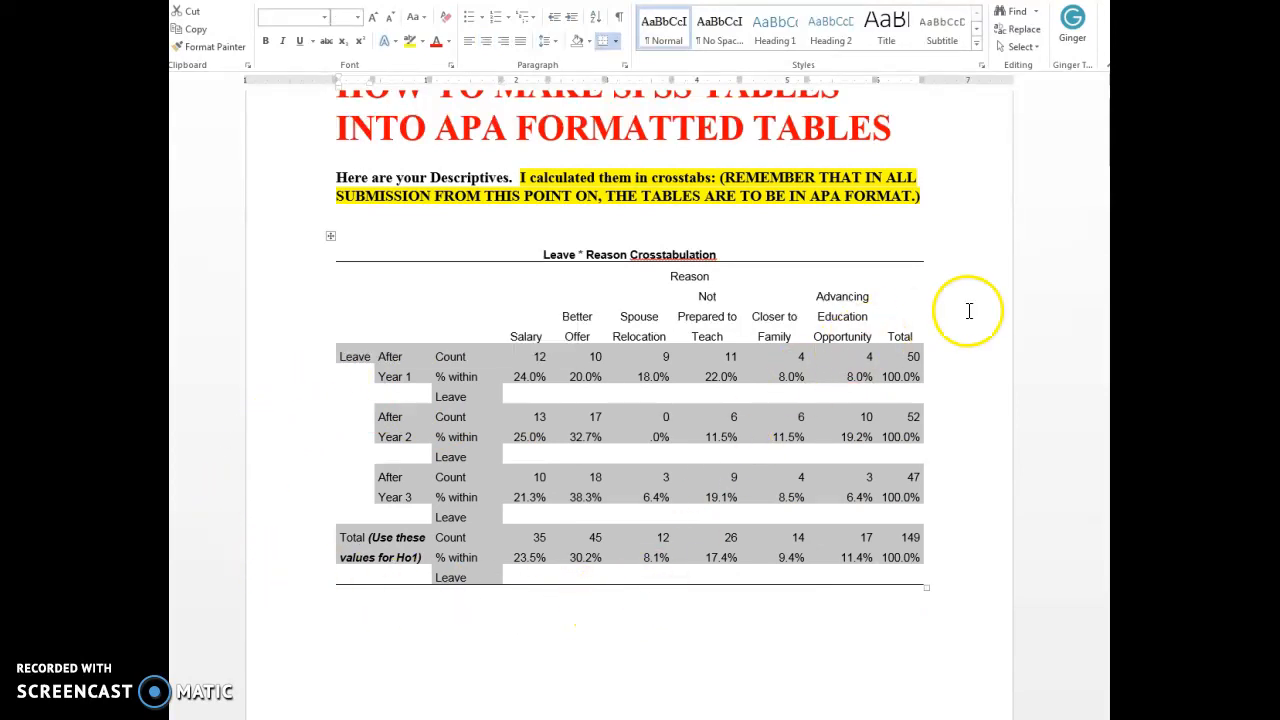
pyautogui.rightClick(563, 356)
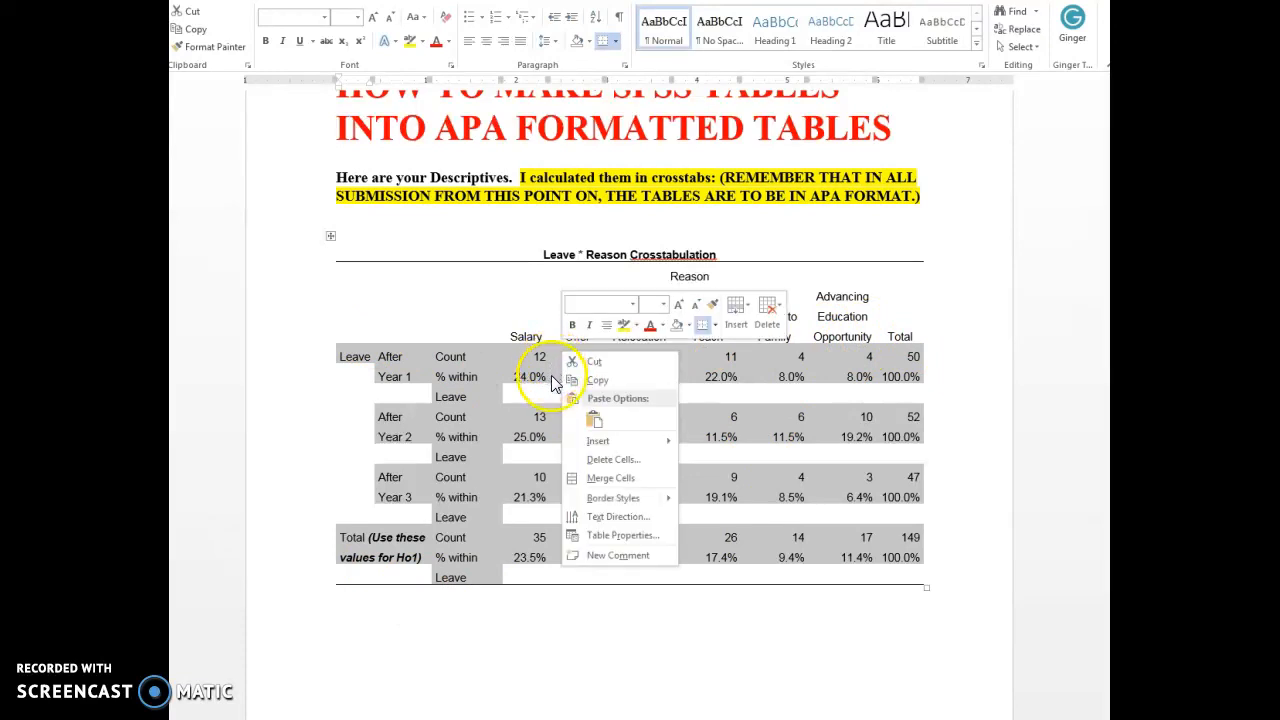
pyautogui.click(625, 537)
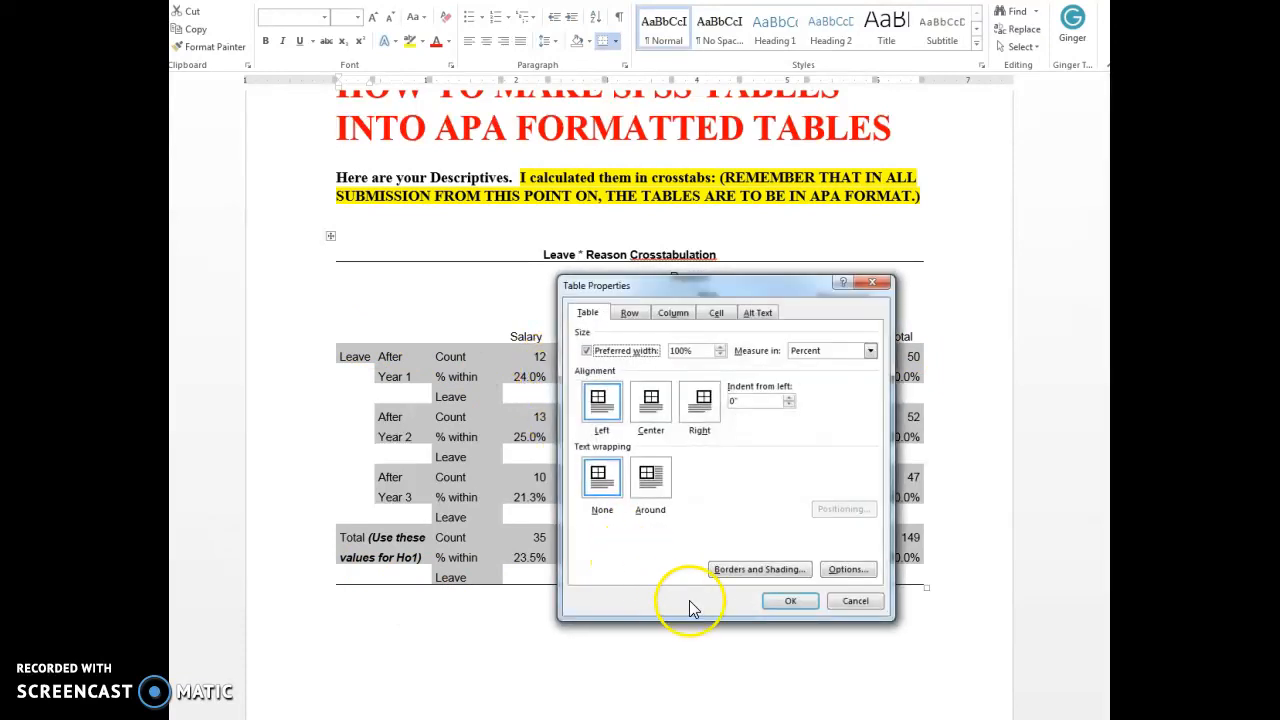
pyautogui.click(760, 570)
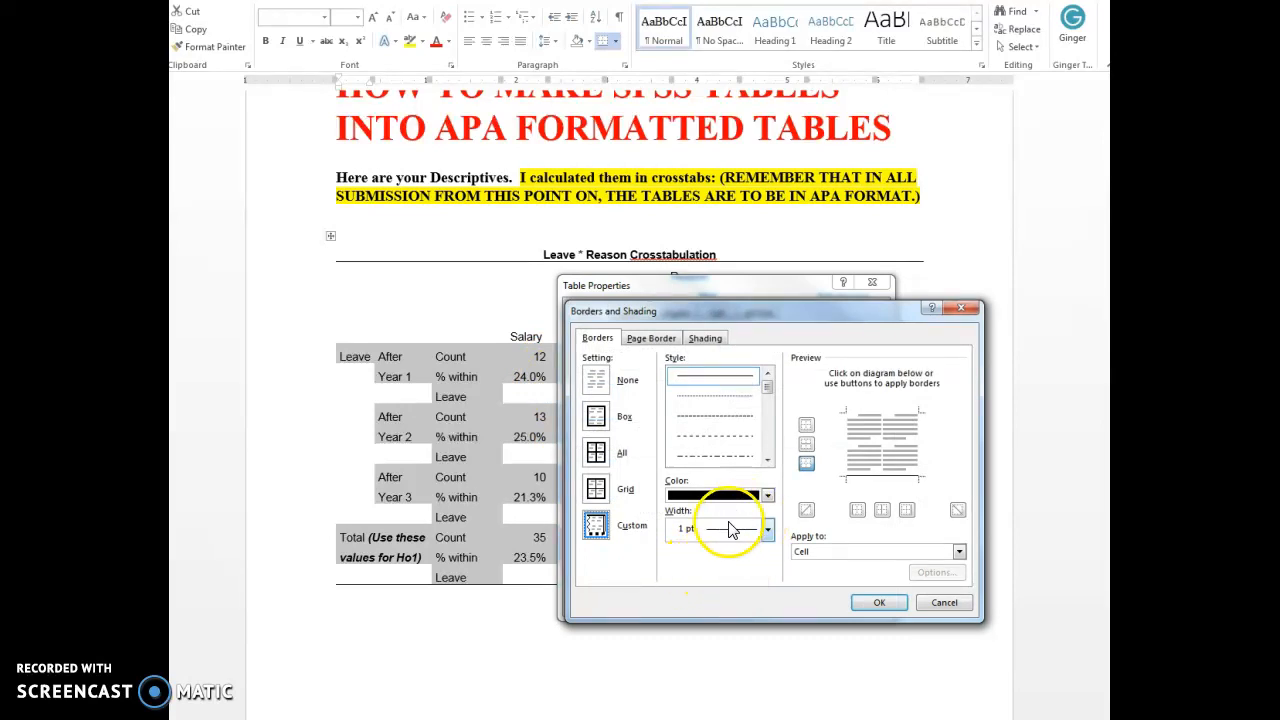
pyautogui.click(860, 423)
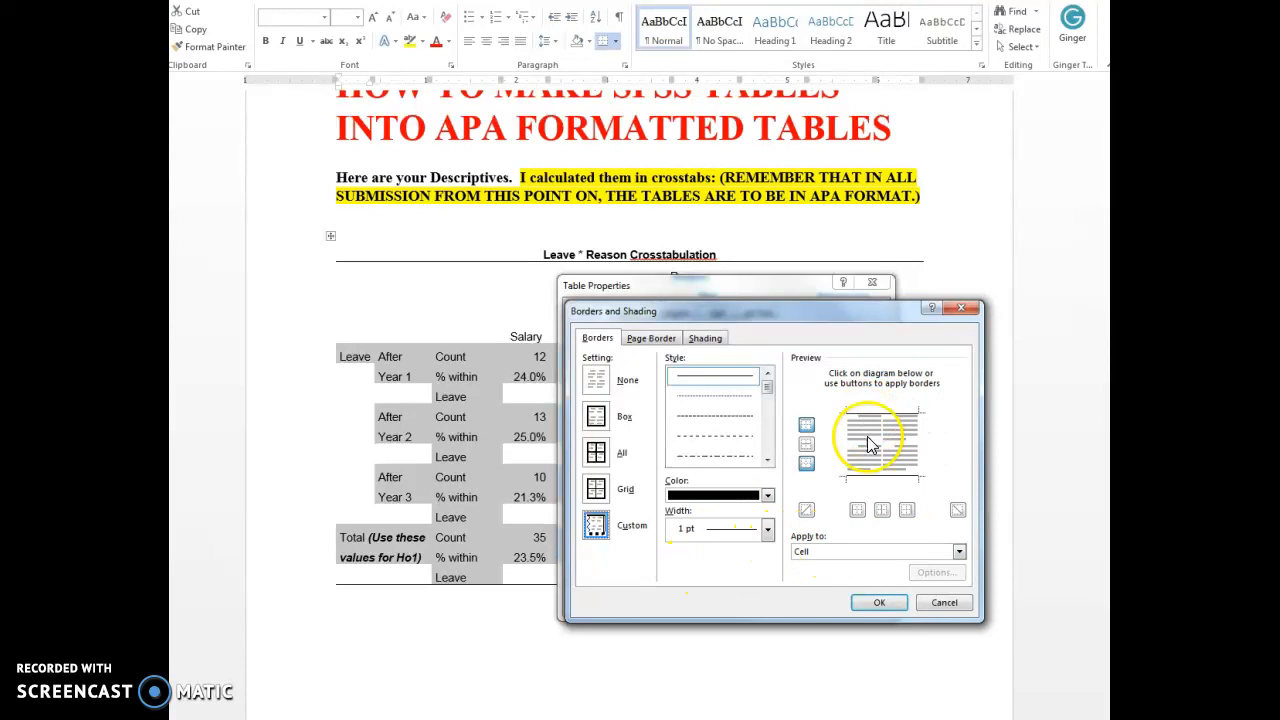
pyautogui.click(886, 604)
pyautogui.click(809, 602)
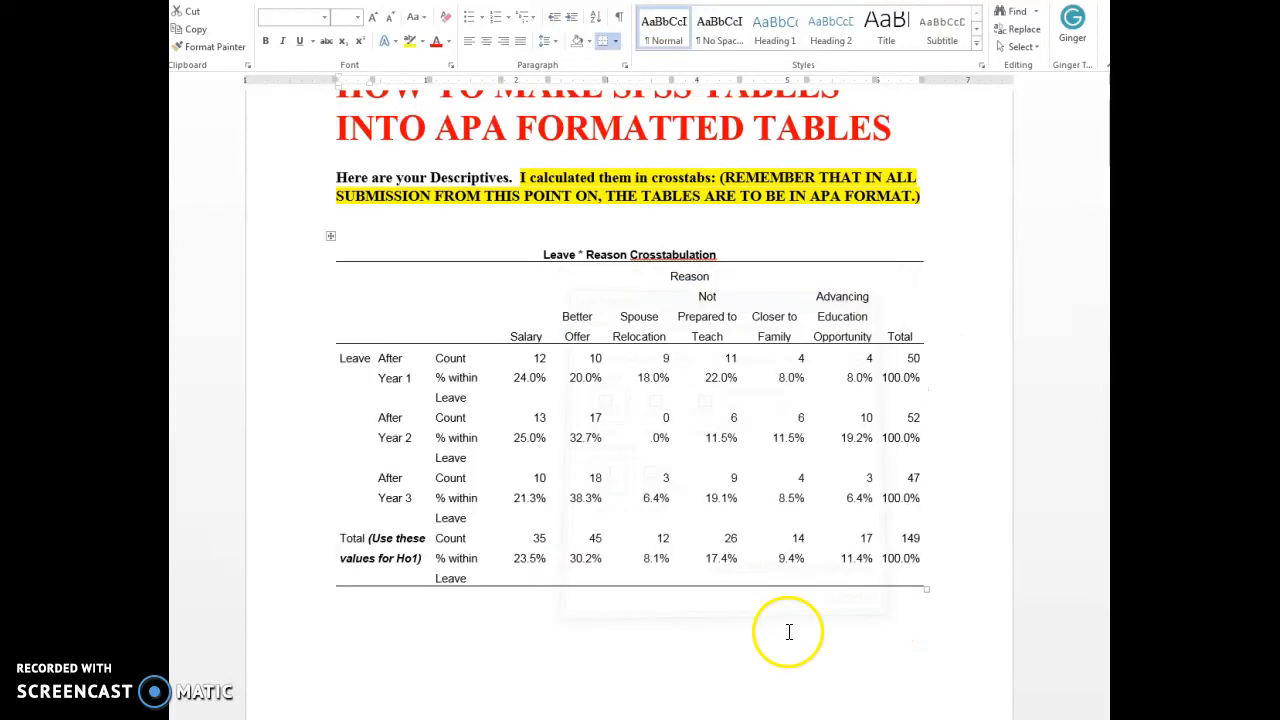
pyautogui.click(806, 687)
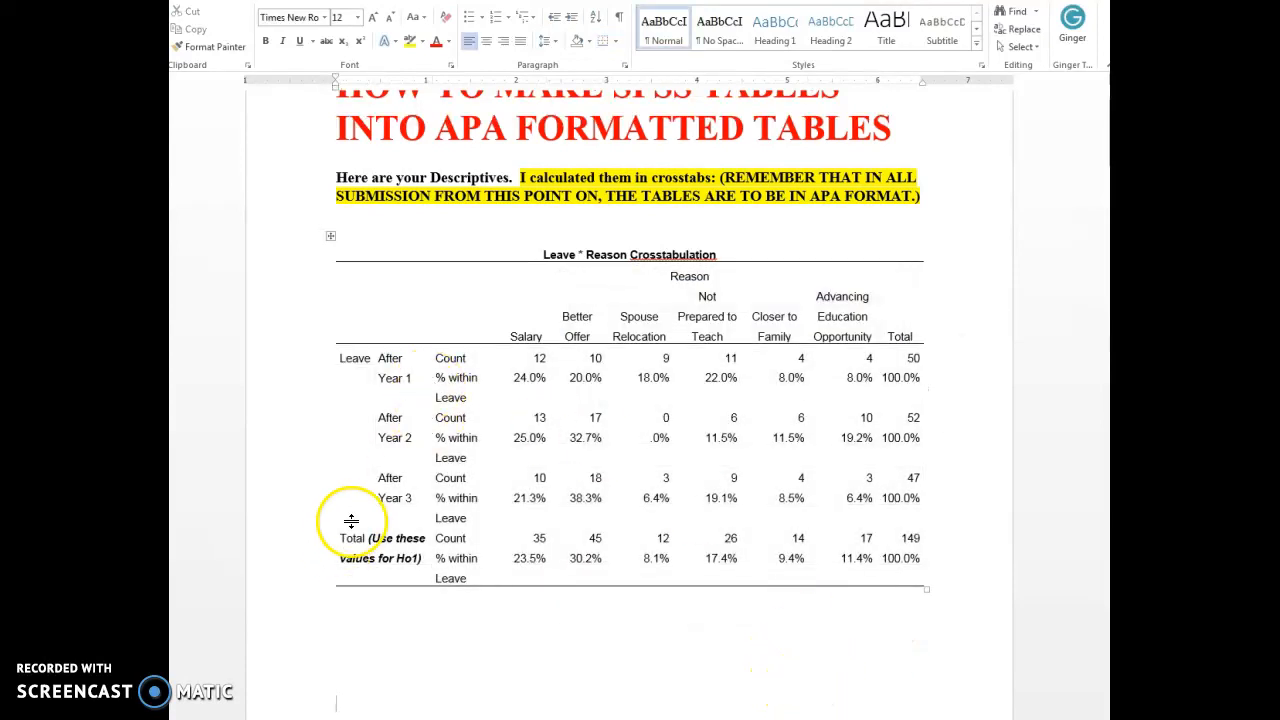
# Change the text in all cells of the Leave * Reason Crosstabulation table to Times New Roman, size 11.
pyautogui.click(349, 279)
pyautogui.moveTo(650, 368); pyautogui.dragTo(916, 574)
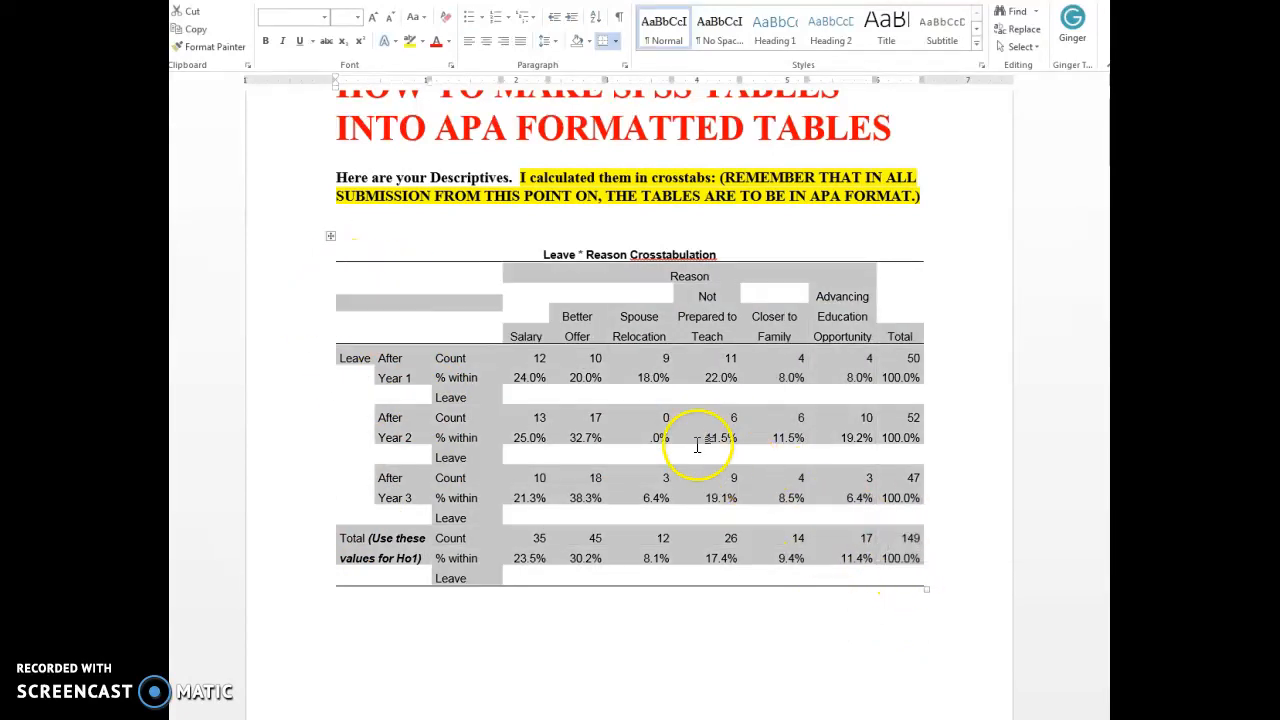
pyautogui.rightClick(541, 335)
pyautogui.click(574, 402)
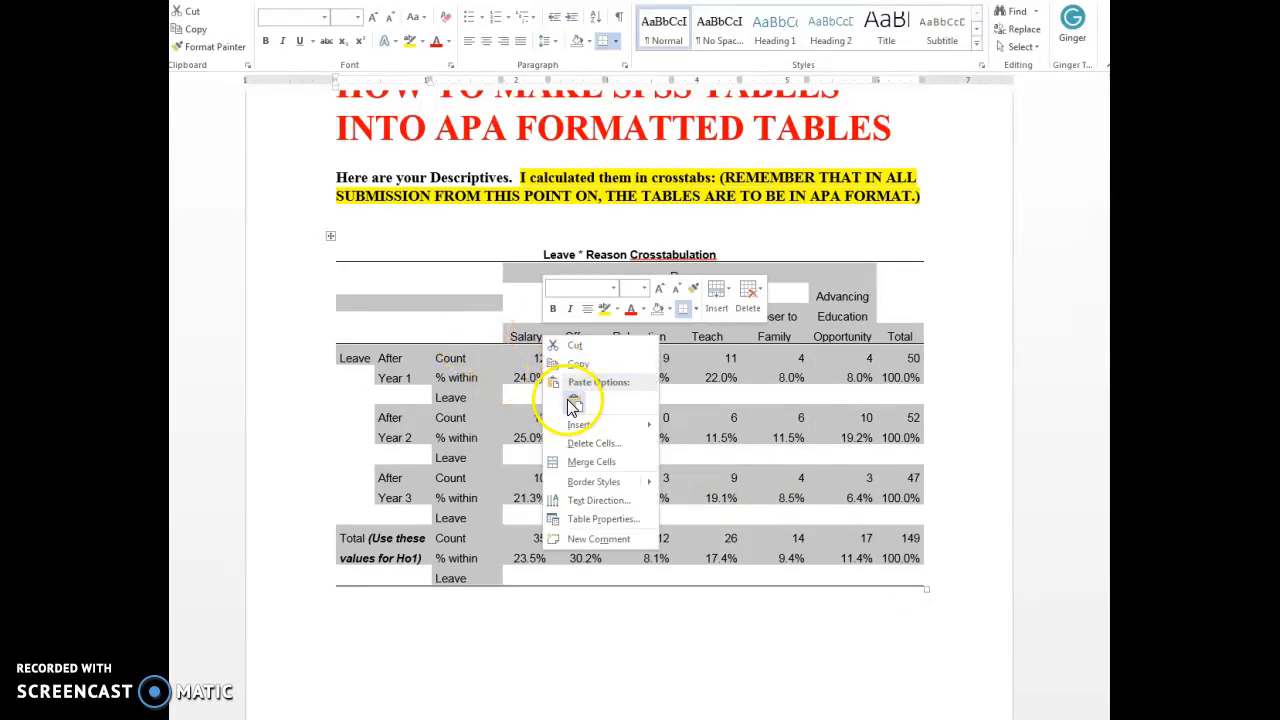
pyautogui.click(324, 17)
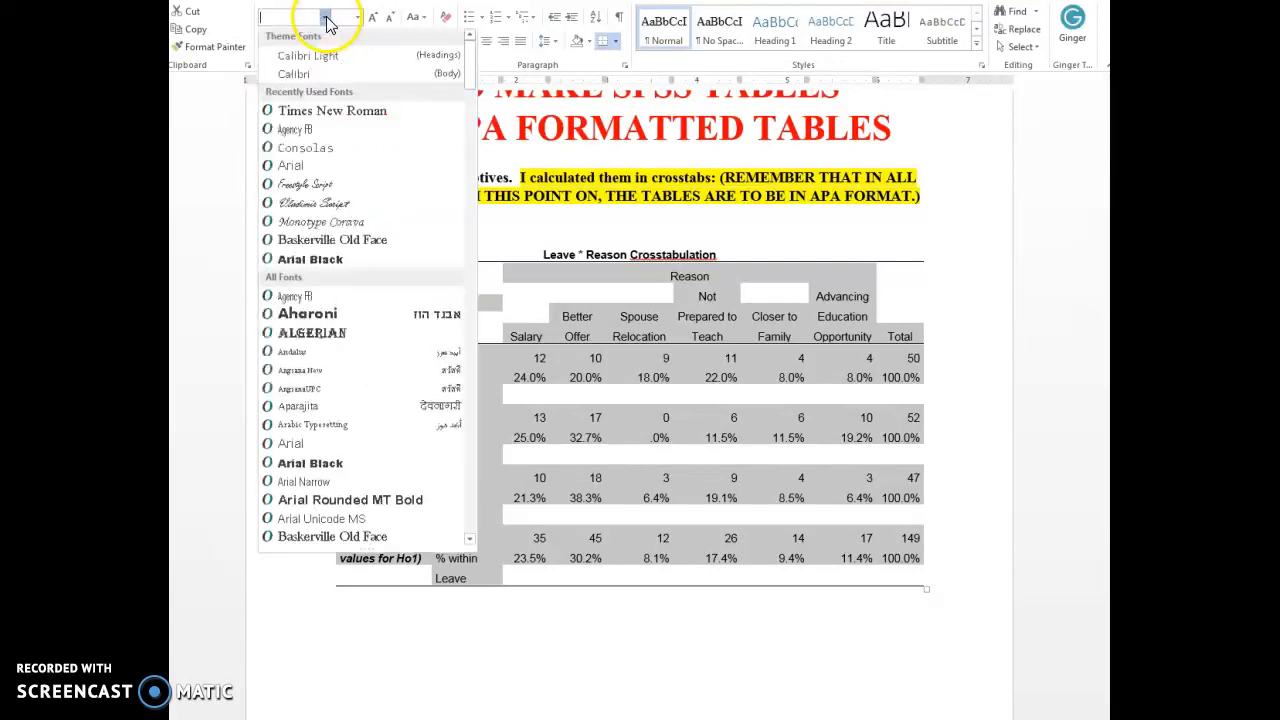
pyautogui.click(333, 113)
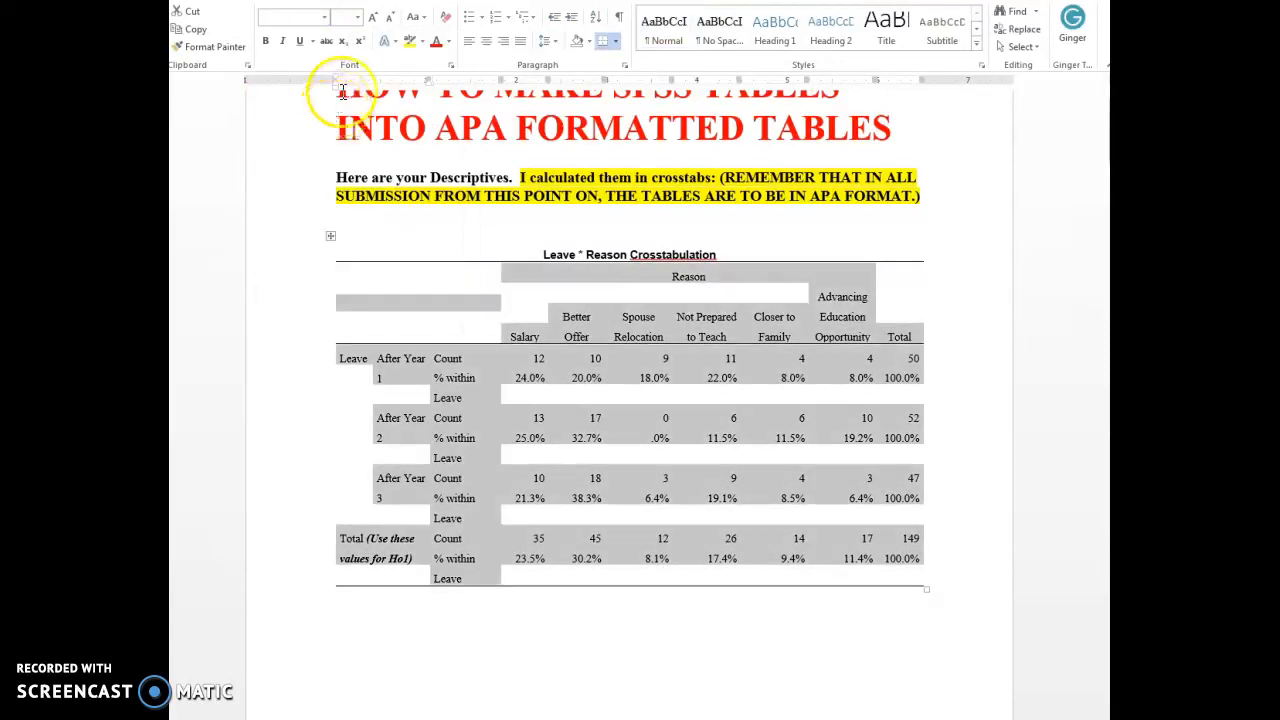
pyautogui.click(358, 18)
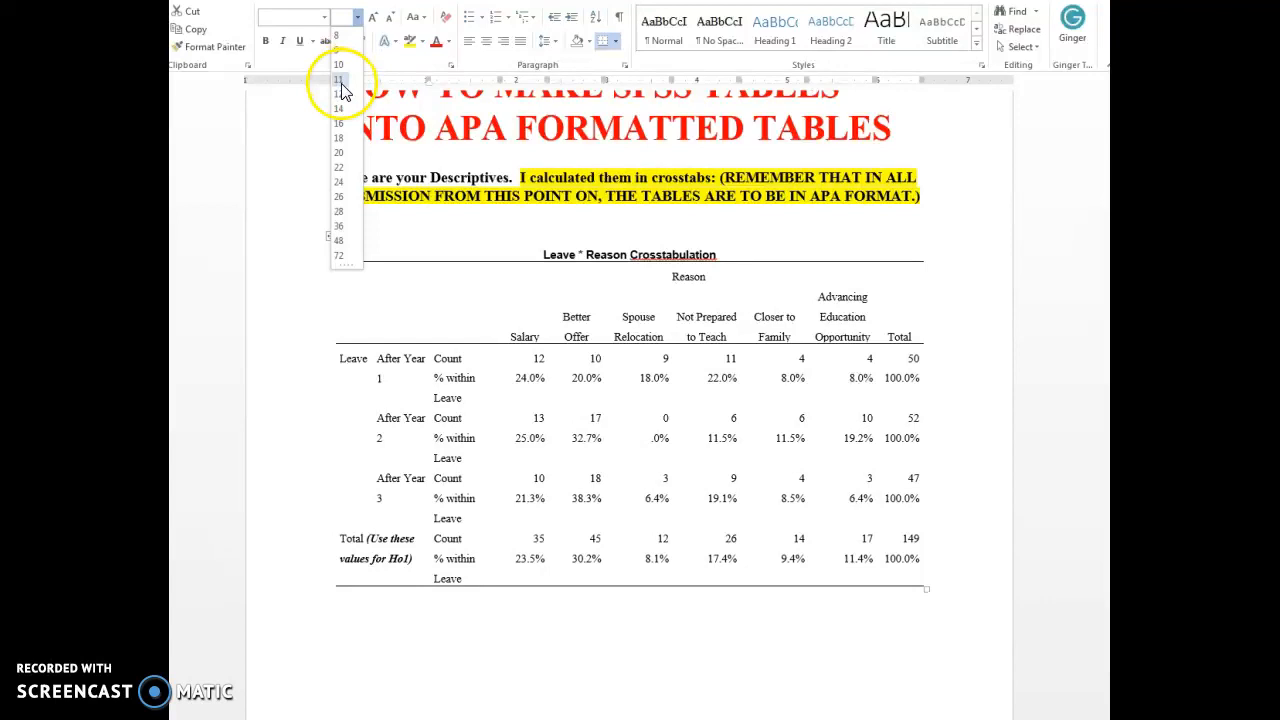
pyautogui.click(345, 88)
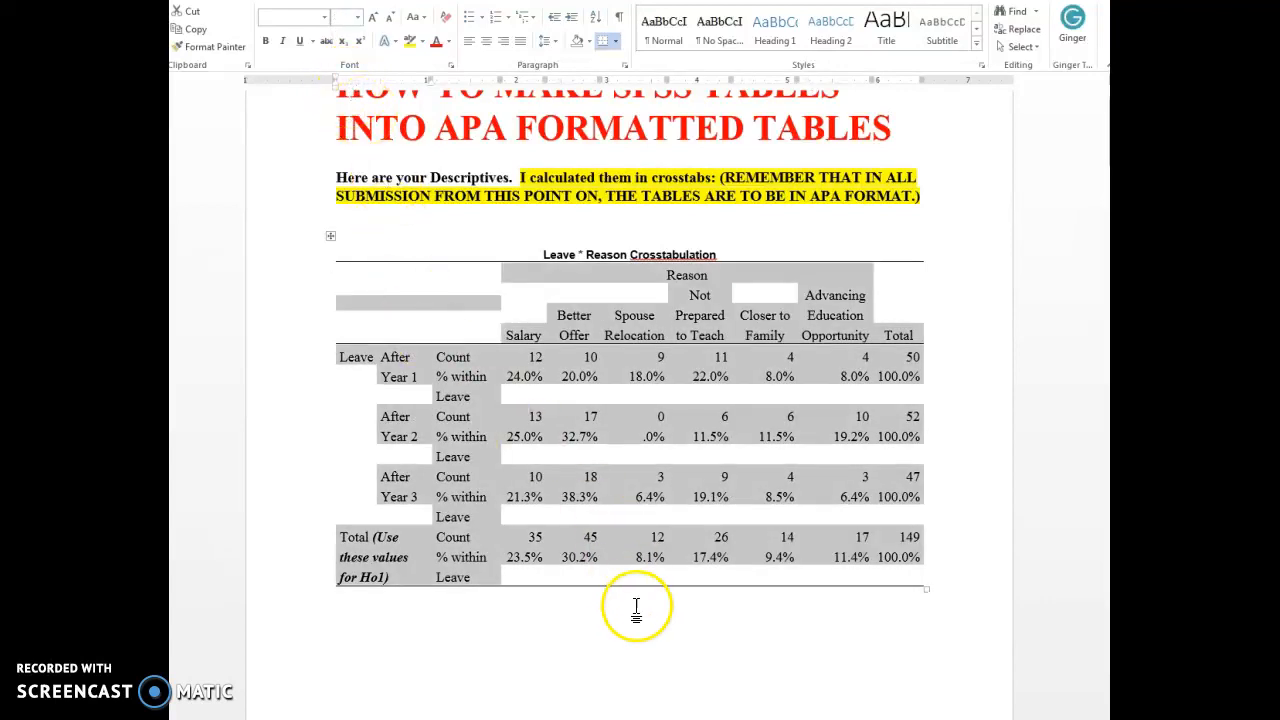
pyautogui.click(646, 608)
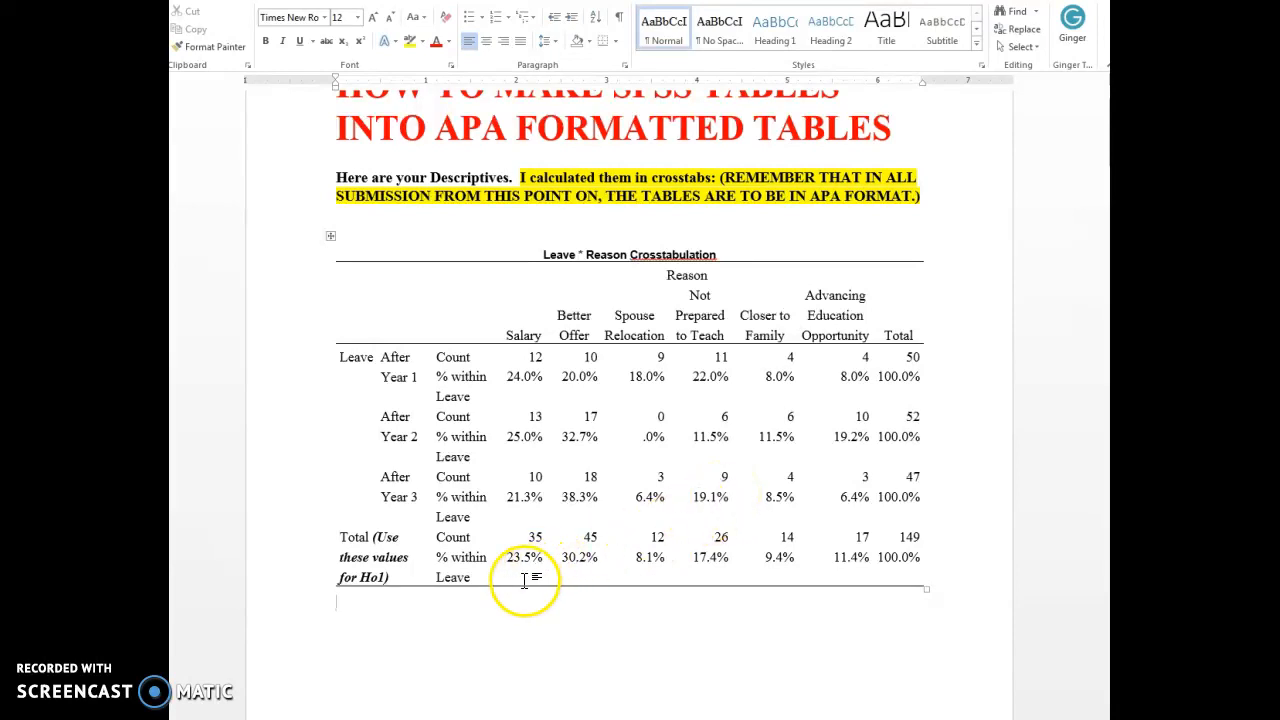
# Examine the italic-titled example table, the Ho 1 instructions, and the Chi-Square Test frequencies and test statistics output that follow the first crosstabulation.
pyautogui.scroll(-5, 514, 598)
pyautogui.scroll(-10, 516, 597)
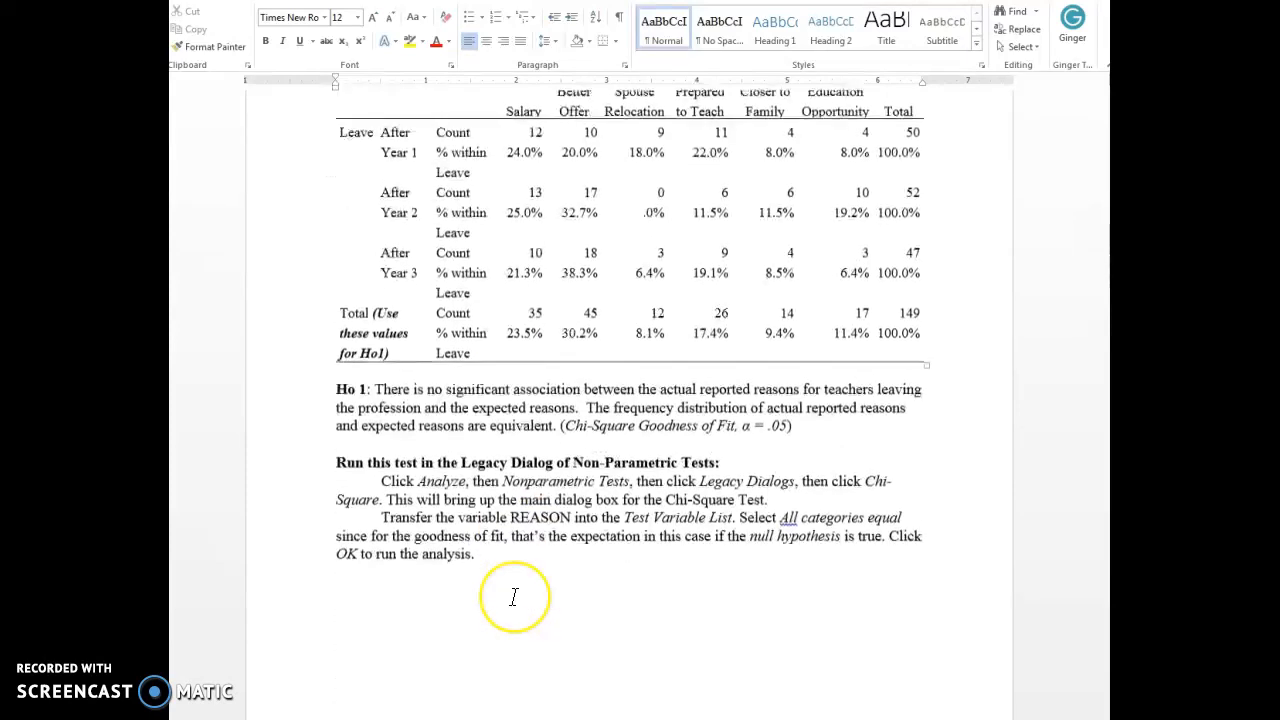
pyautogui.scroll(1, 513, 597)
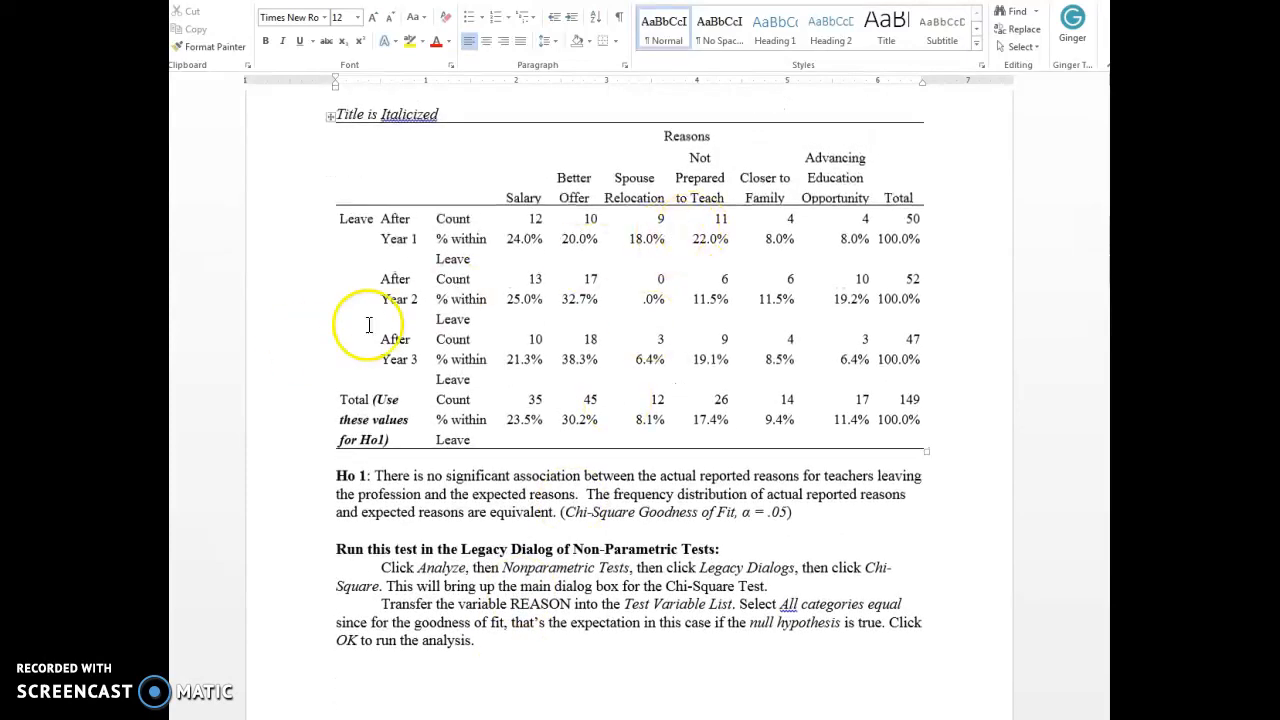
pyautogui.scroll(-1, 480, 460)
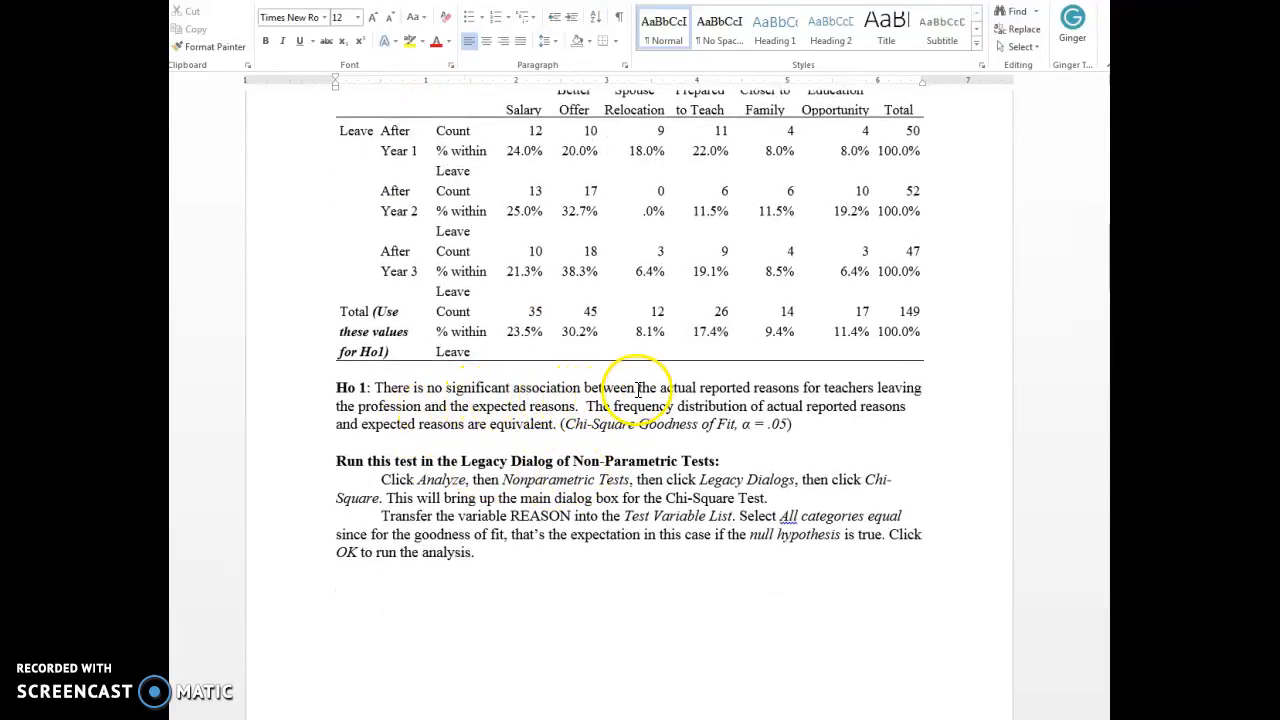
pyautogui.scroll(-1, 543, 466)
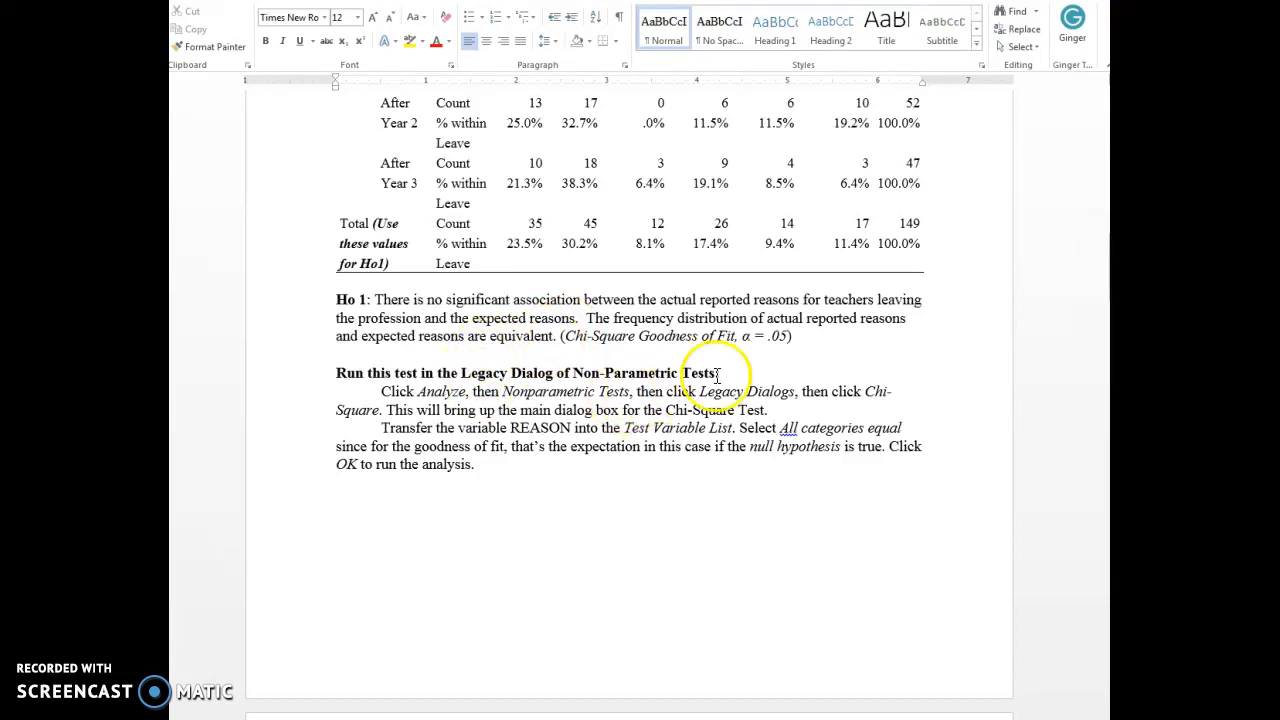
pyautogui.scroll(-8, 584, 443)
pyautogui.scroll(-6, 586, 443)
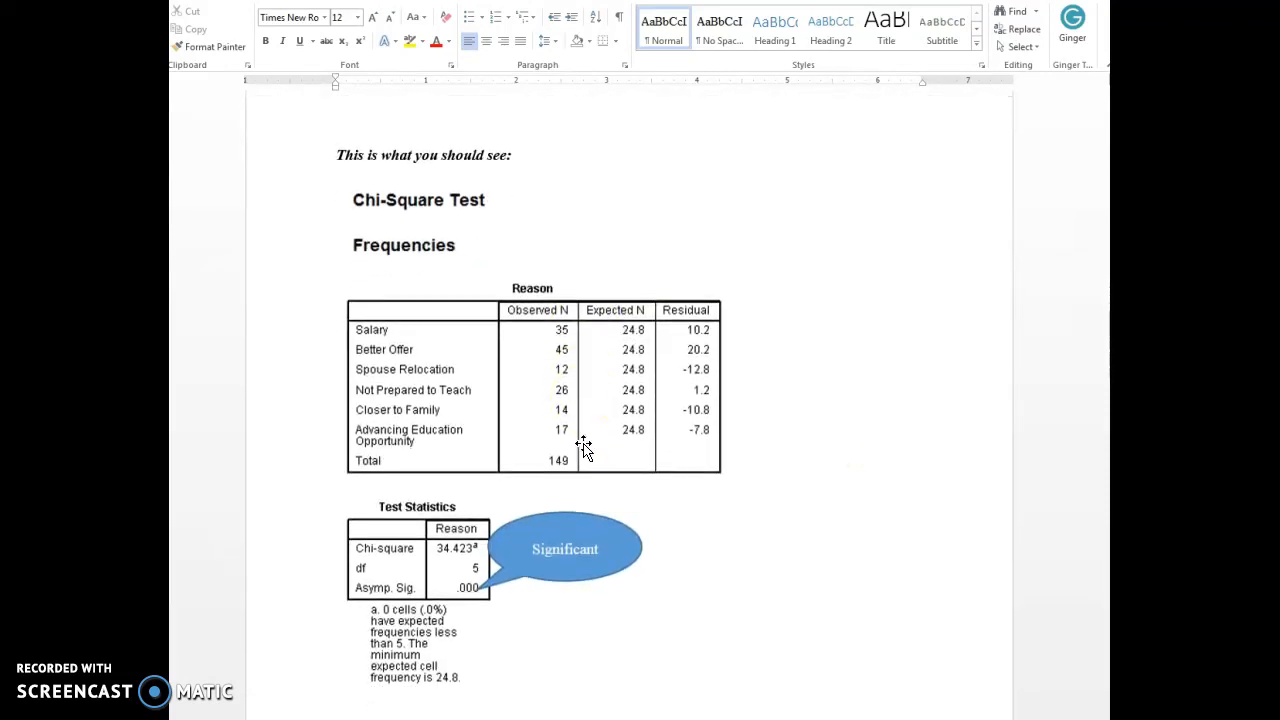
pyautogui.scroll(-3, 586, 443)
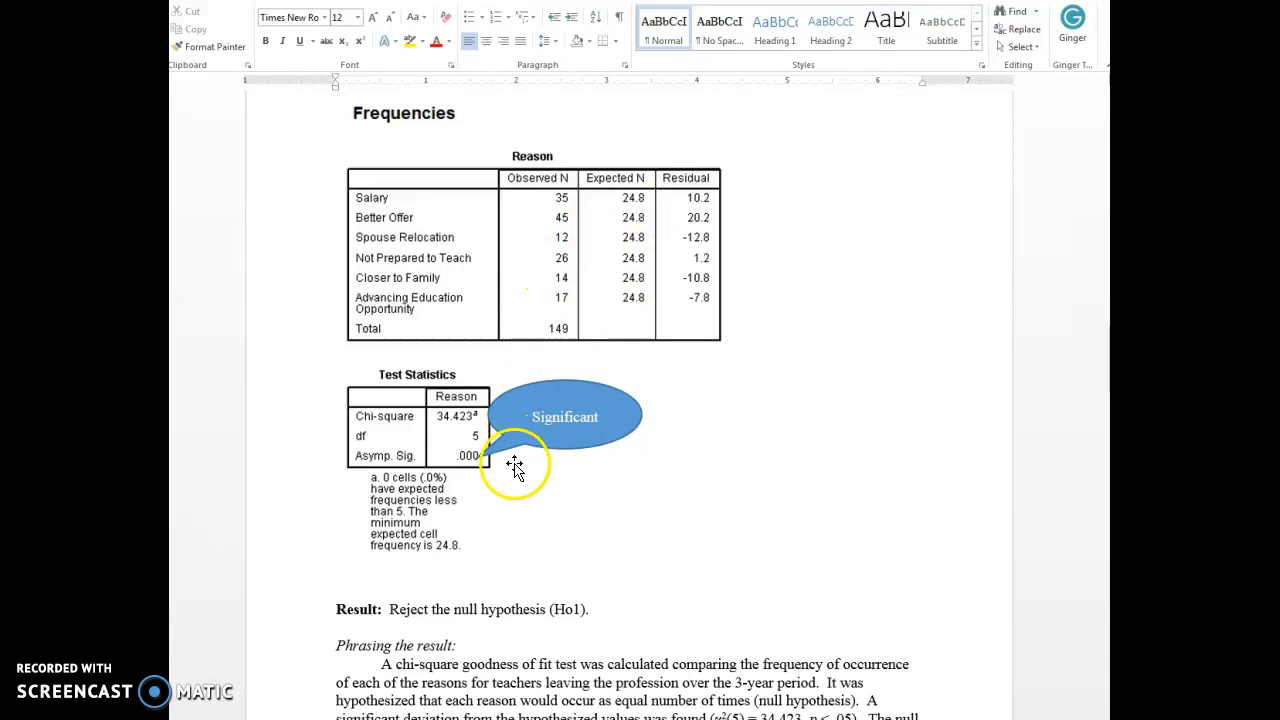
pyautogui.scroll(-2, 557, 460)
pyautogui.scroll(2, 557, 463)
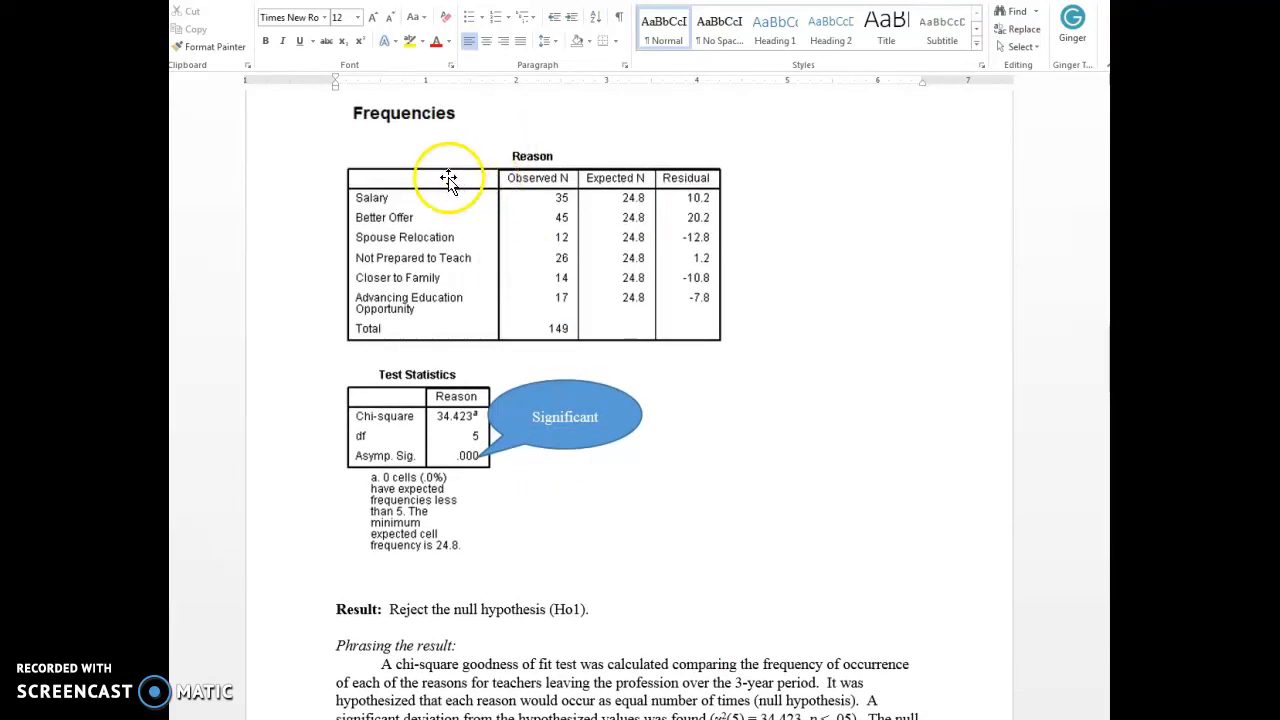
pyautogui.click(412, 181)
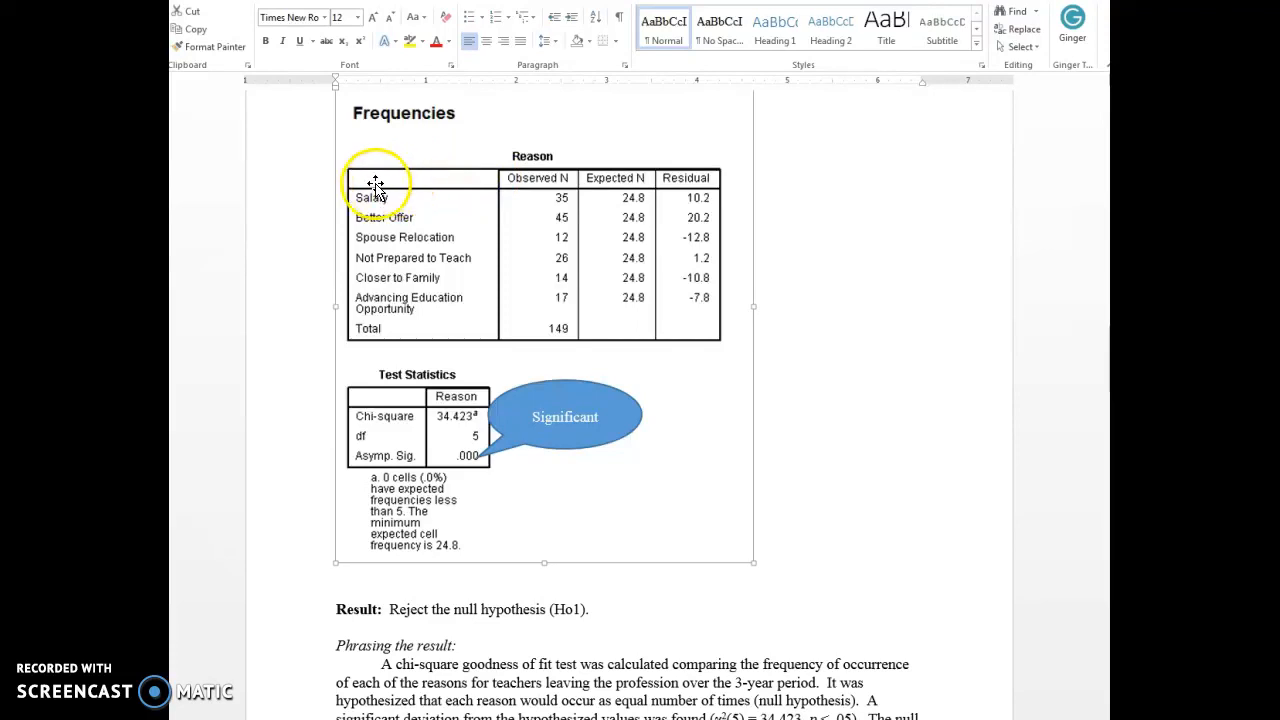
pyautogui.click(838, 430)
pyautogui.scroll(-3, 830, 440)
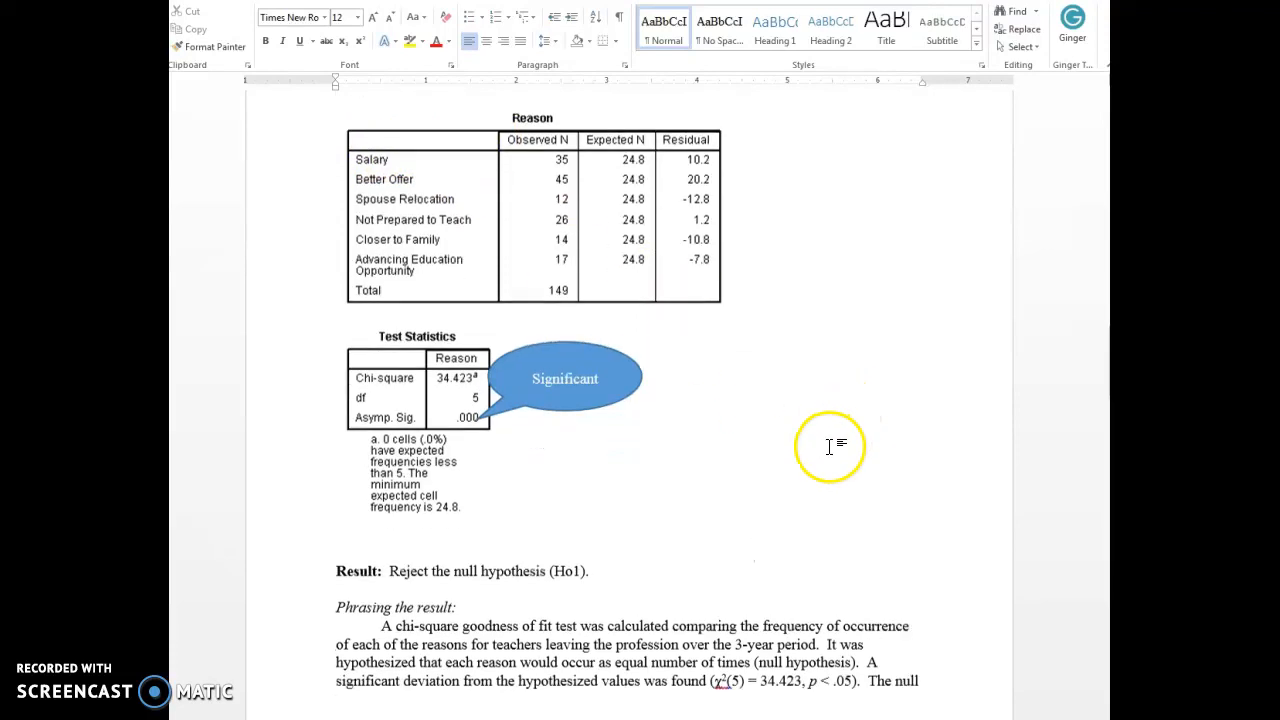
pyautogui.scroll(5, 830, 440)
pyautogui.scroll(-15, 851, 434)
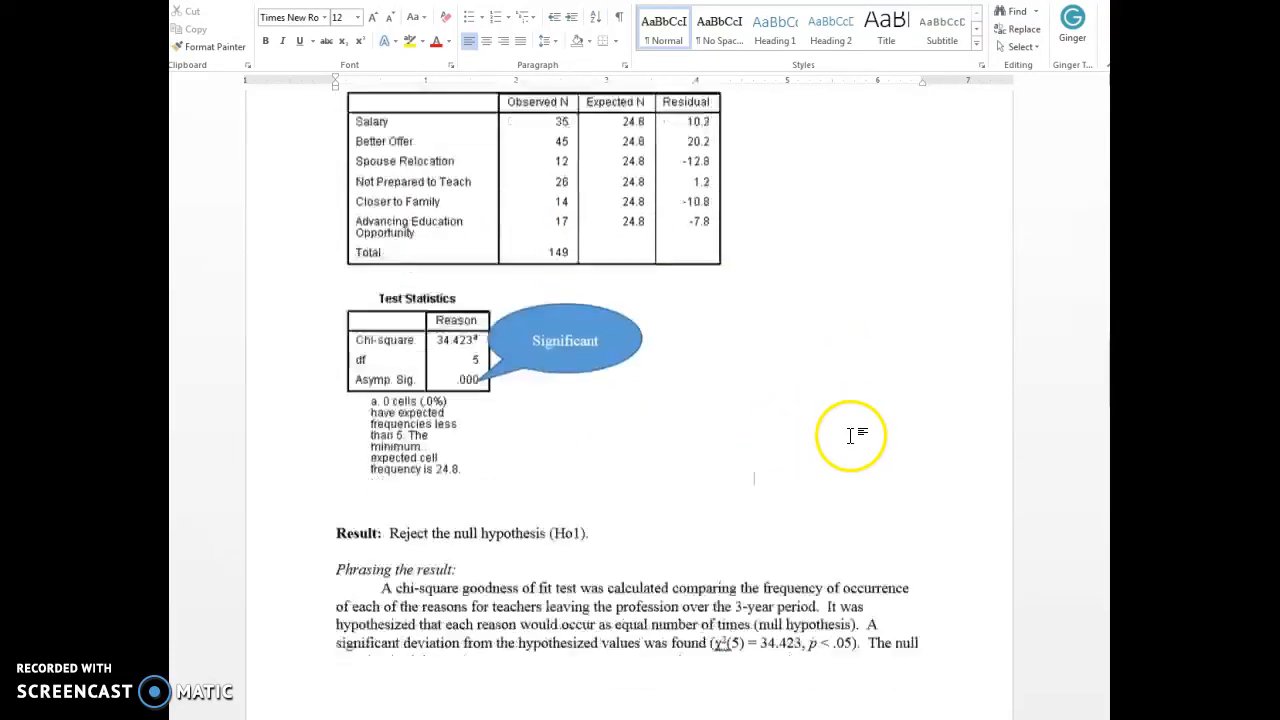
# Select all cells of the Ho 2 Leave * Reason Crosstabulation with expected counts and set their borders to None in Borders and Shading.
pyautogui.scroll(-9, 851, 437)
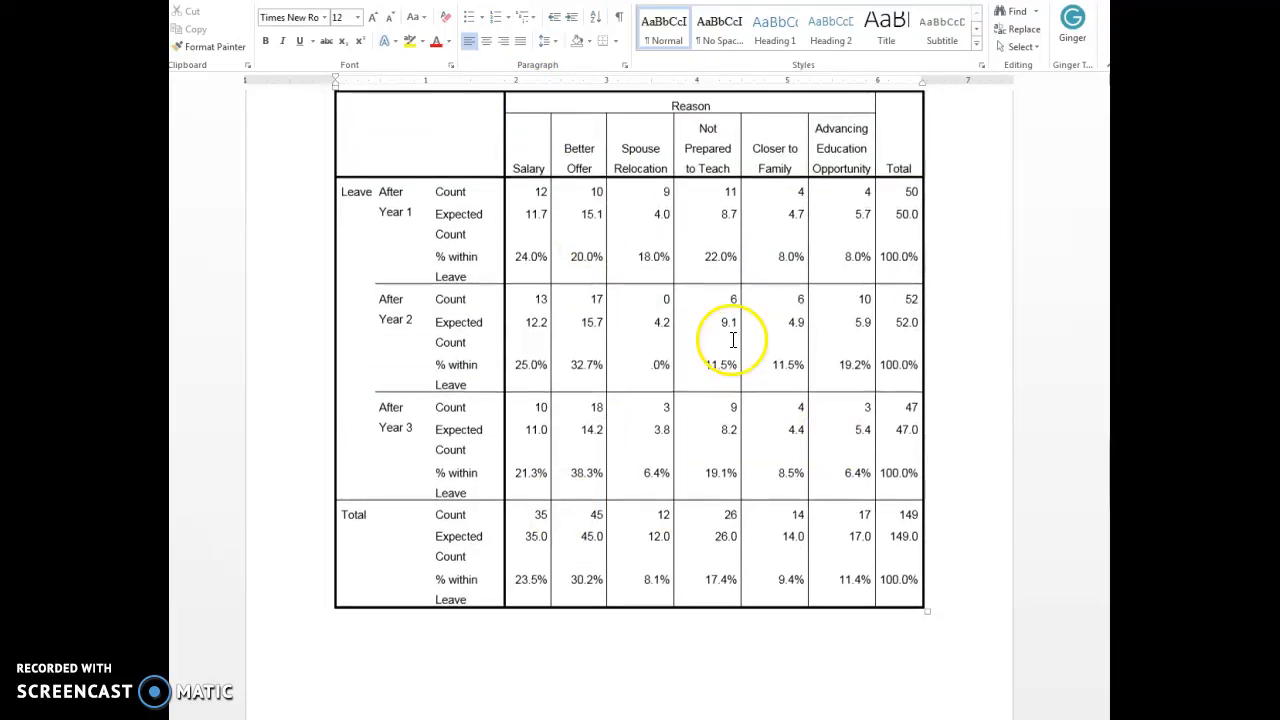
pyautogui.scroll(3, 728, 330)
pyautogui.moveTo(475, 237); pyautogui.dragTo(1000, 540)
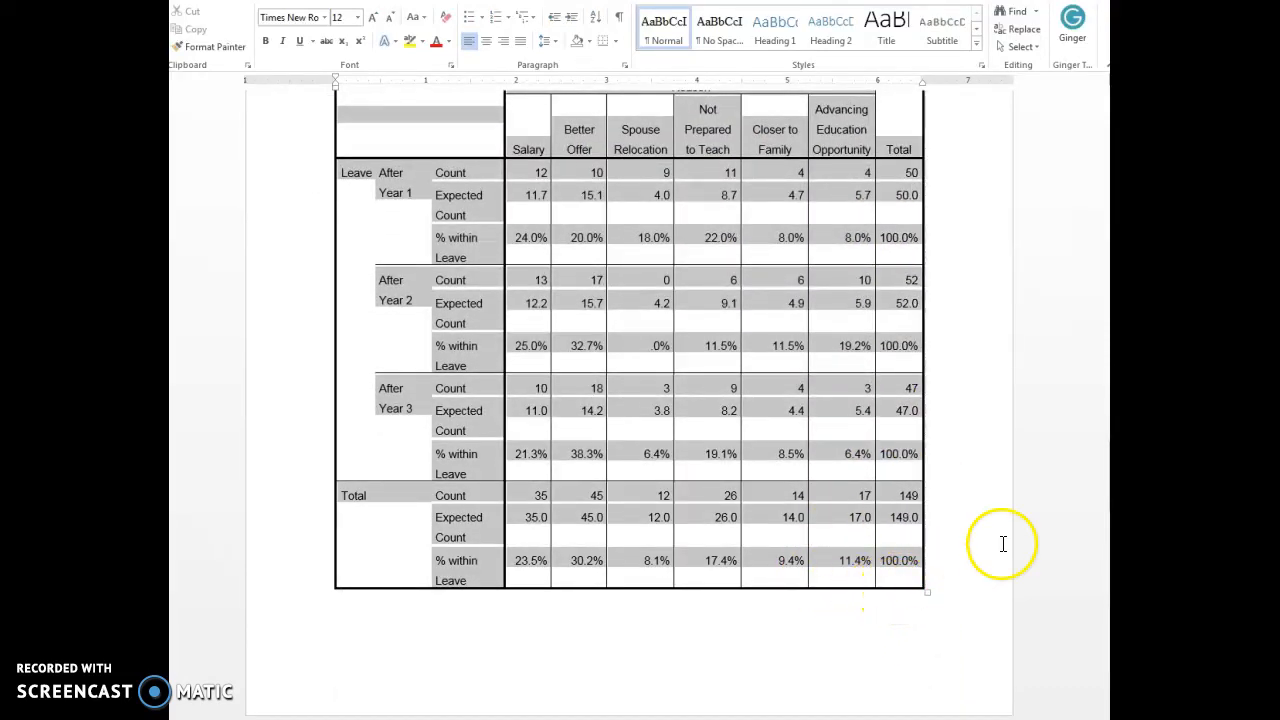
pyautogui.scroll(1, 1046, 517)
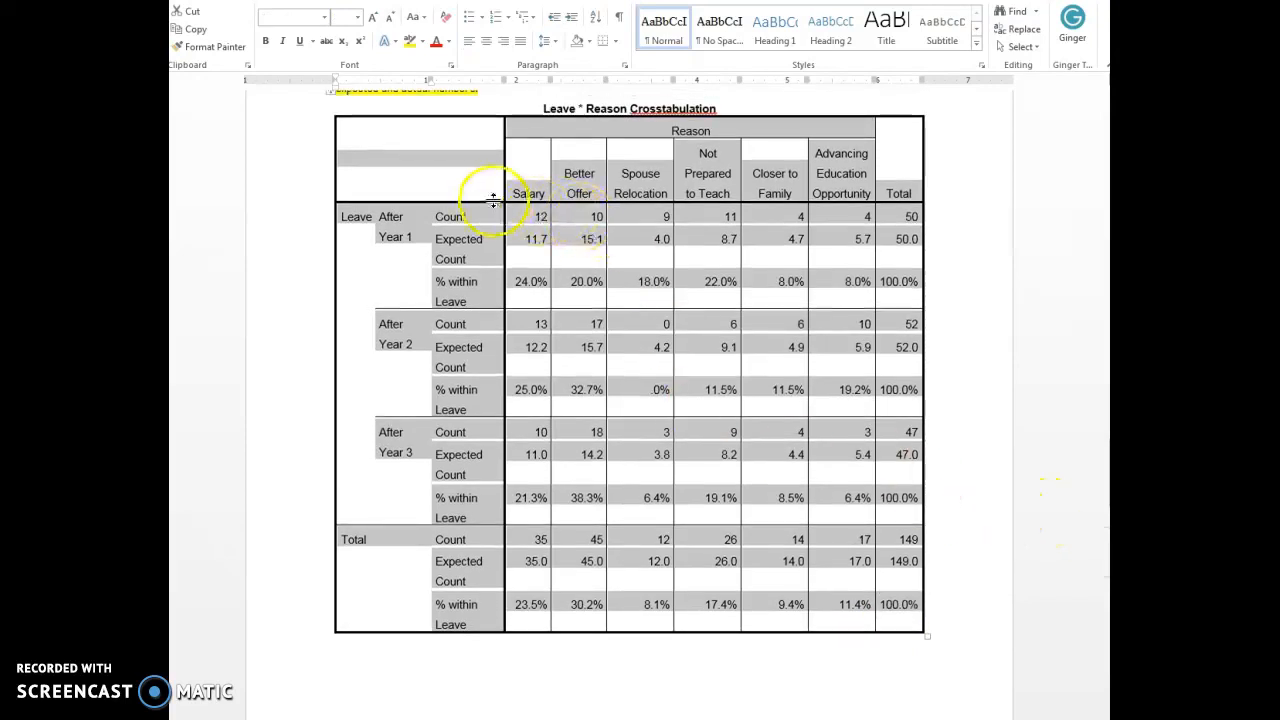
pyautogui.rightClick(513, 134)
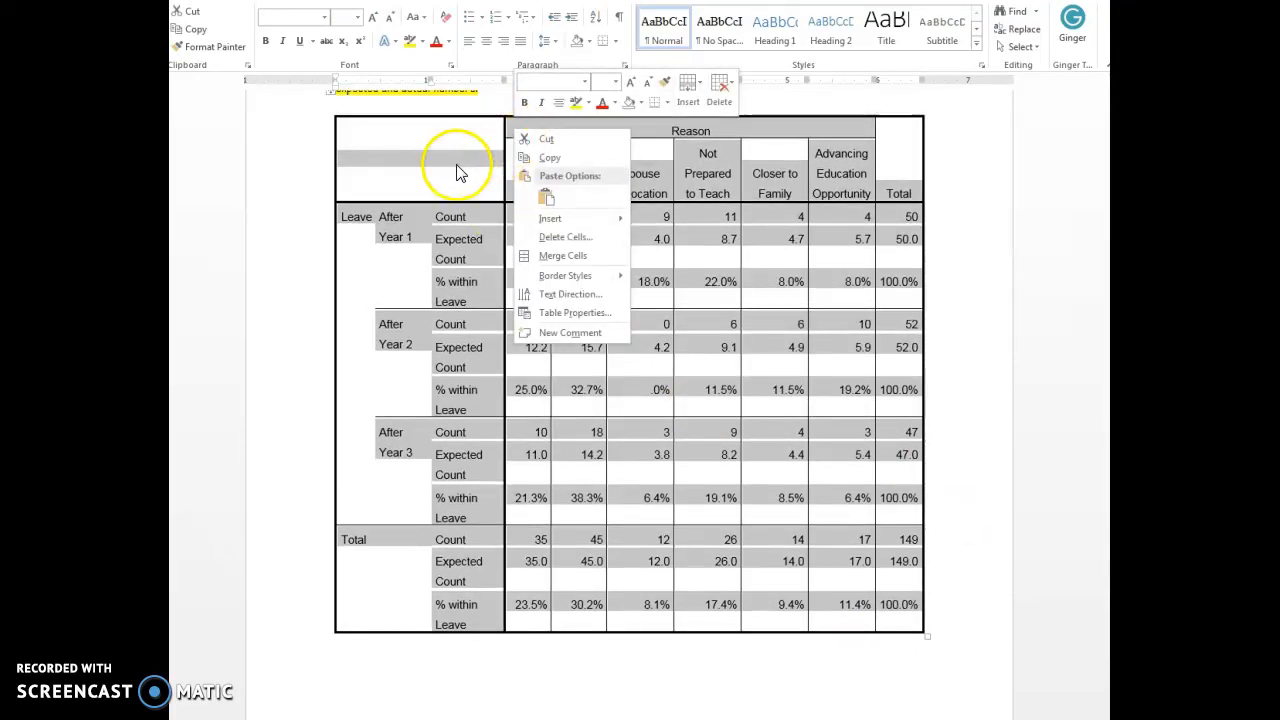
pyautogui.click(553, 317)
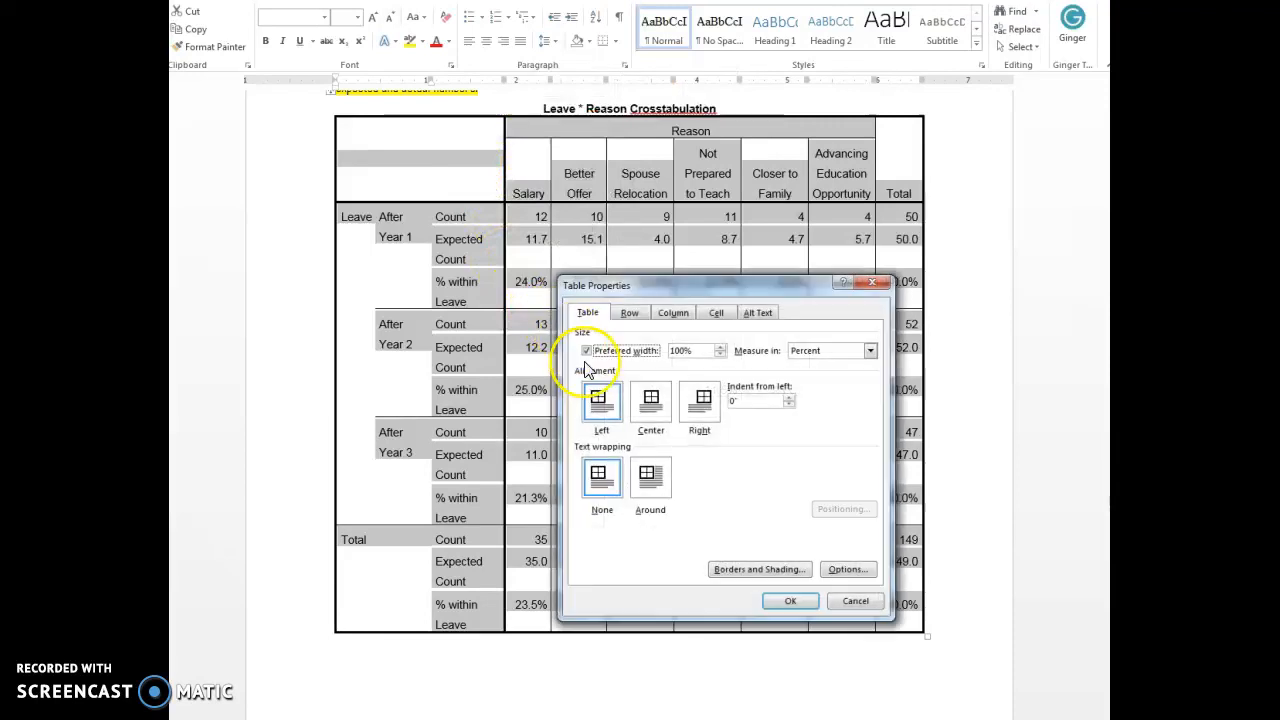
pyautogui.click(768, 571)
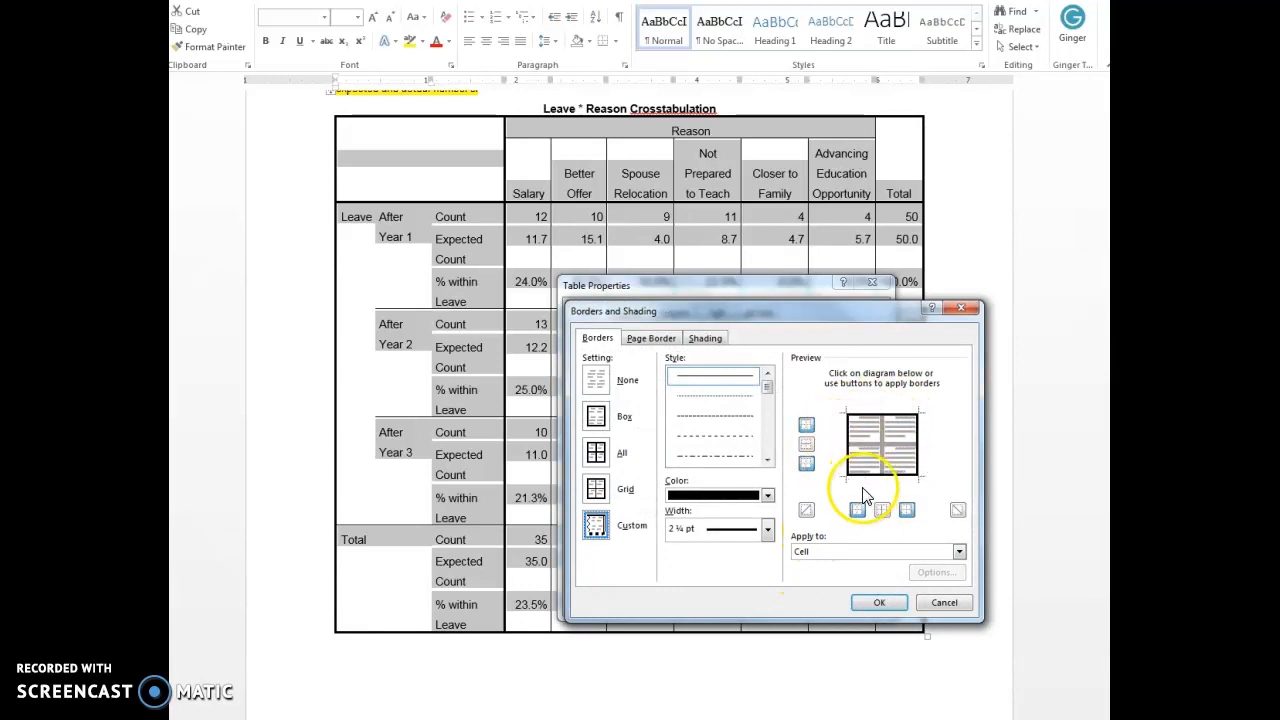
pyautogui.click(595, 379)
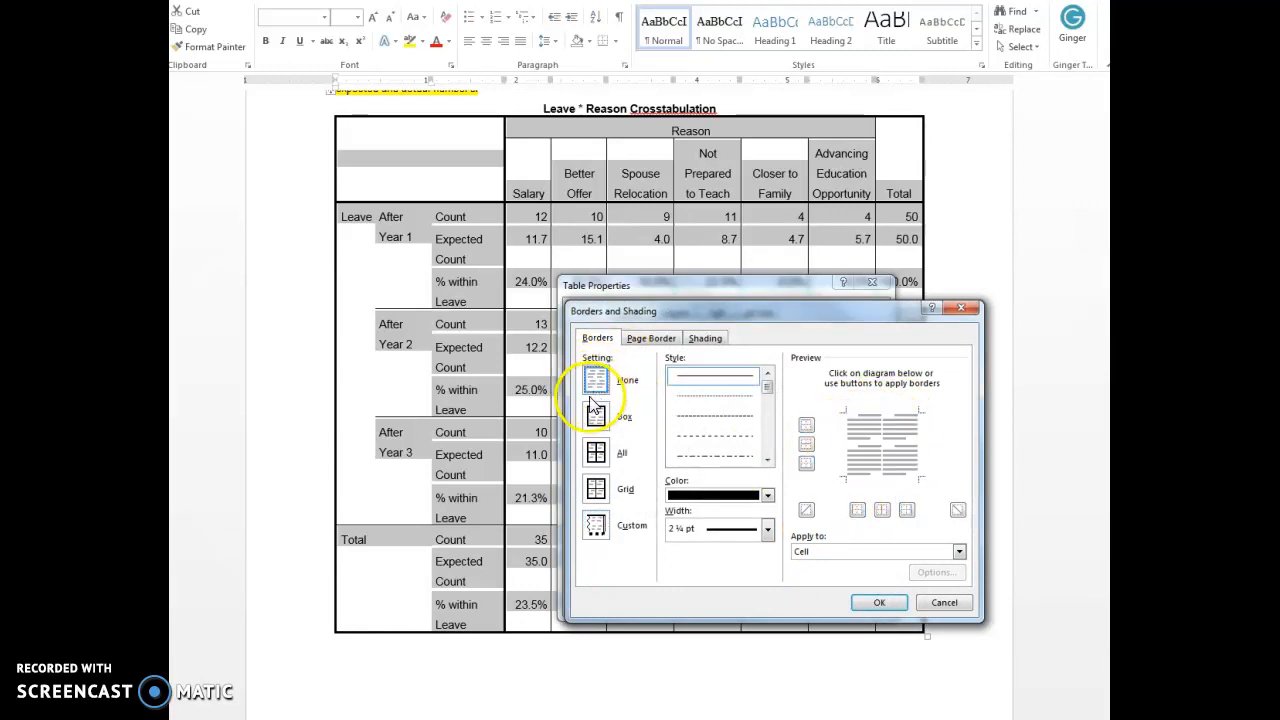
# Add 1 pt borders along only the top and bottom of the selected Ho 2 crosstabulation cells and apply them.
pyautogui.click(767, 528)
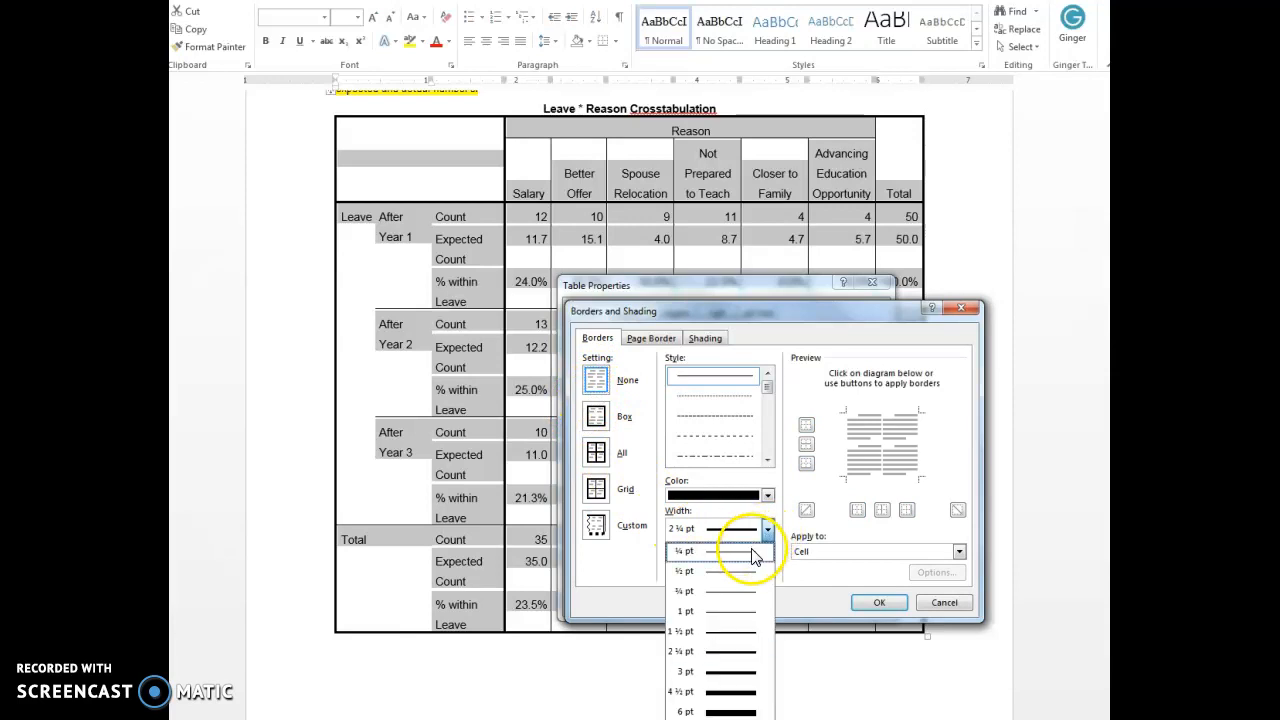
pyautogui.click(732, 610)
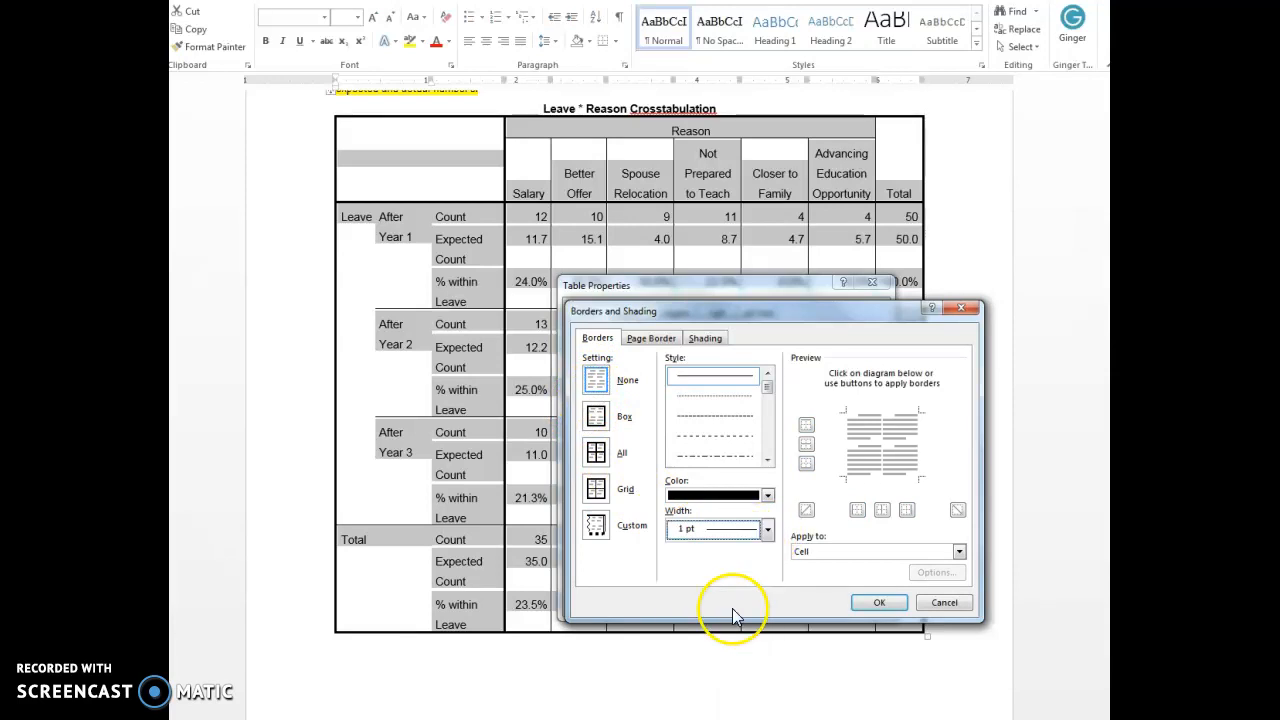
pyautogui.click(878, 421)
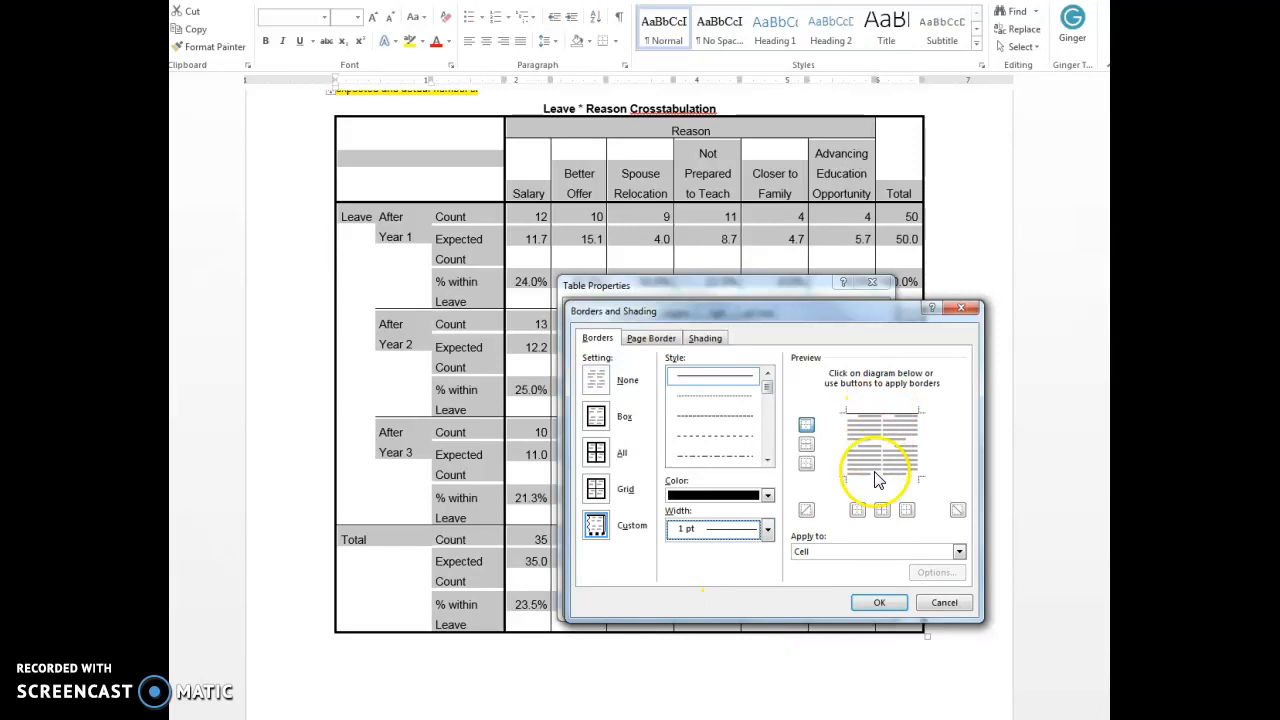
pyautogui.click(879, 602)
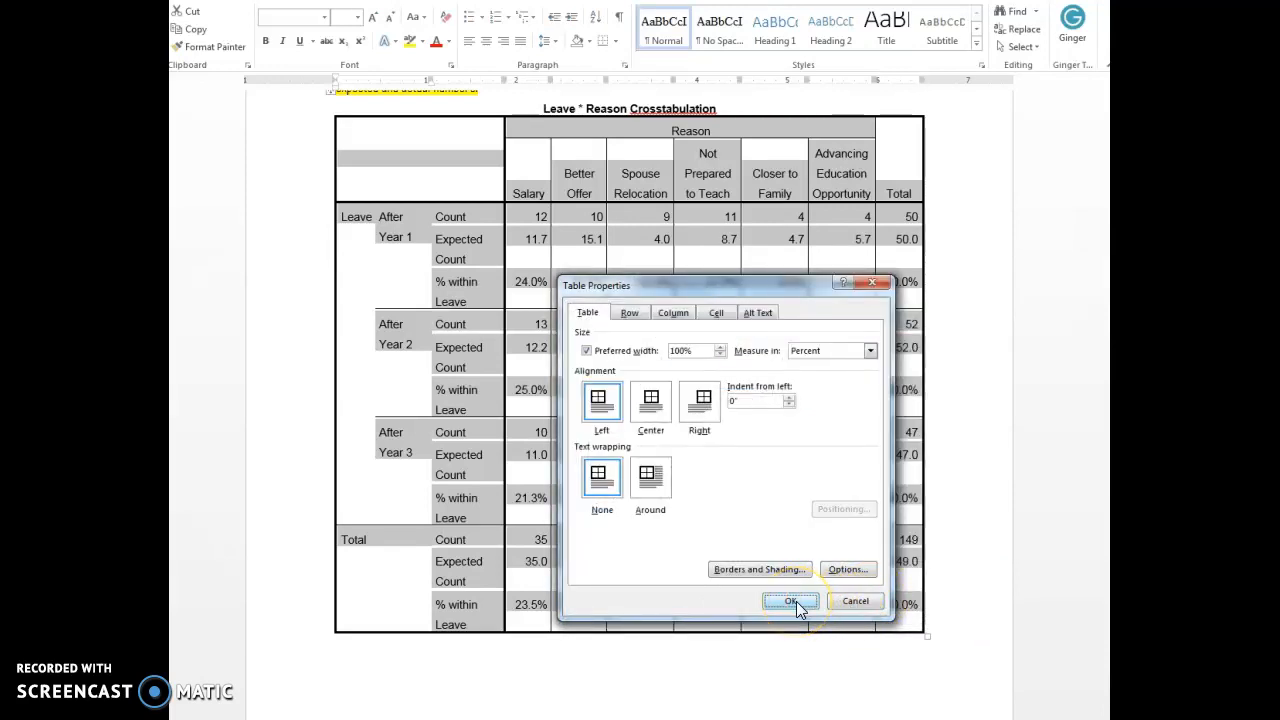
pyautogui.click(791, 601)
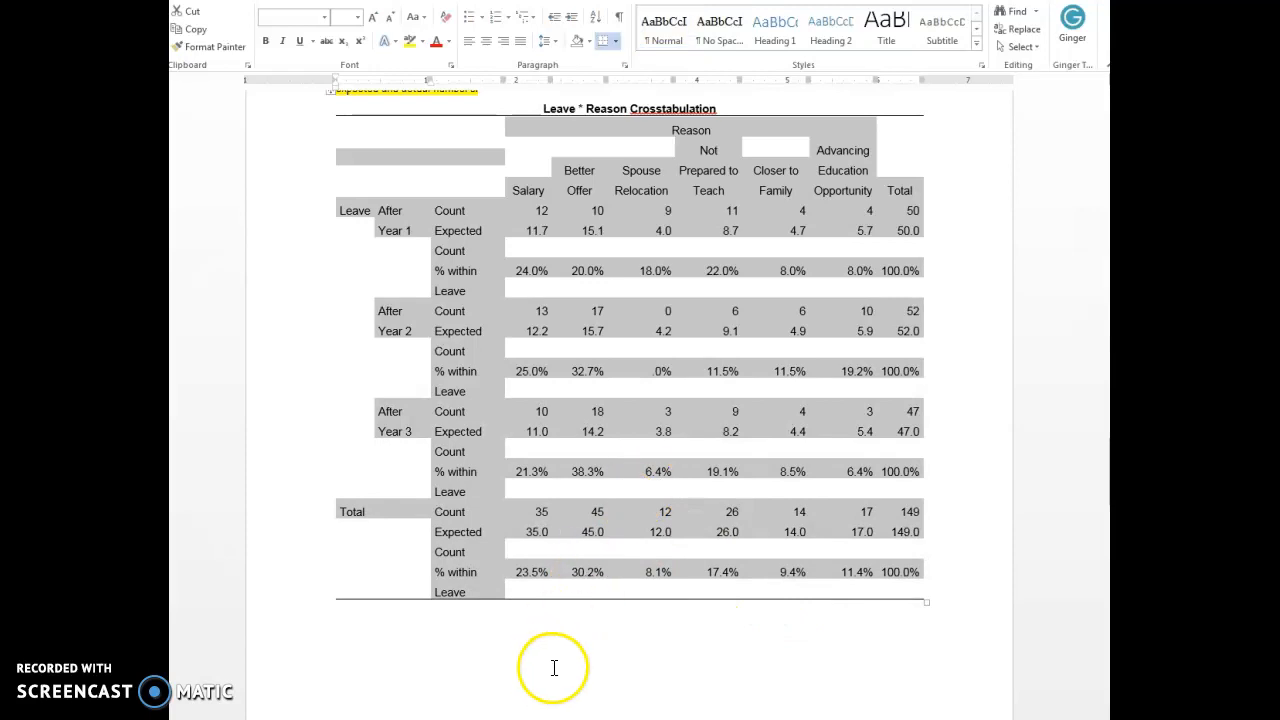
pyautogui.click(556, 664)
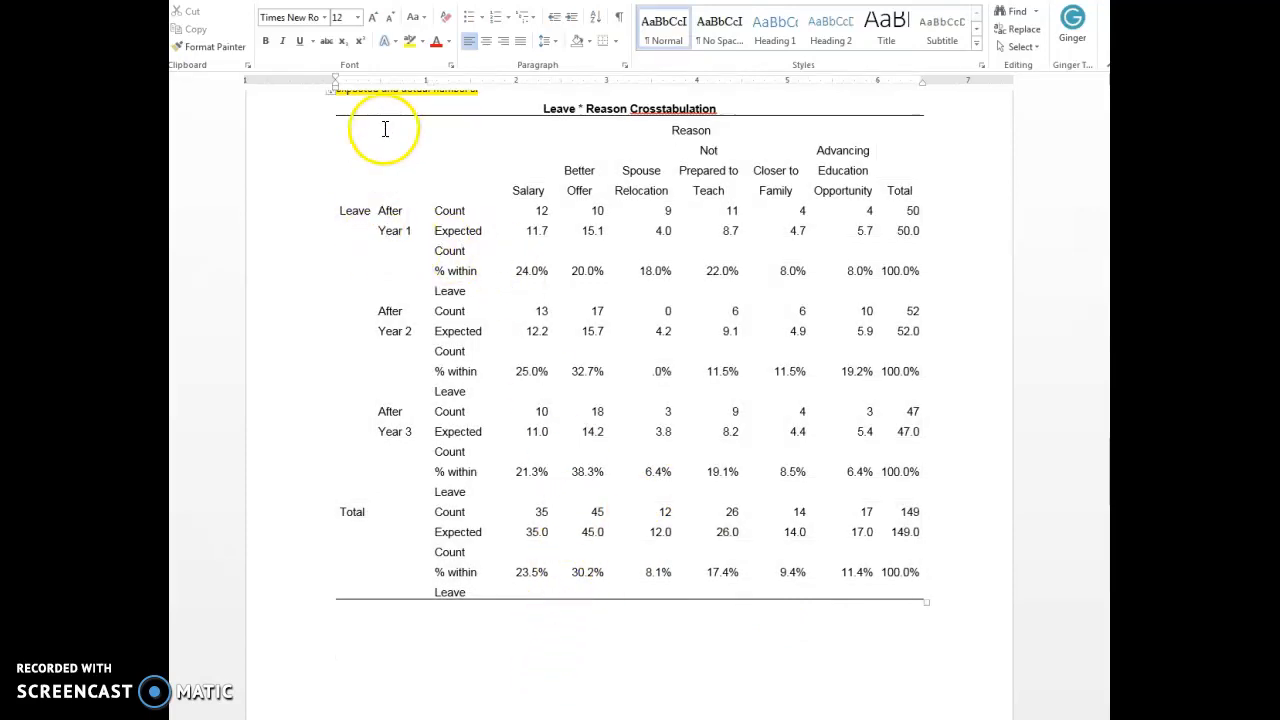
# Add a 1 pt top border to the Ho 2 crosstabulation's body rows, from Leave through Total, to separate them from the column headings.
pyautogui.moveTo(463, 143); pyautogui.dragTo(901, 170)
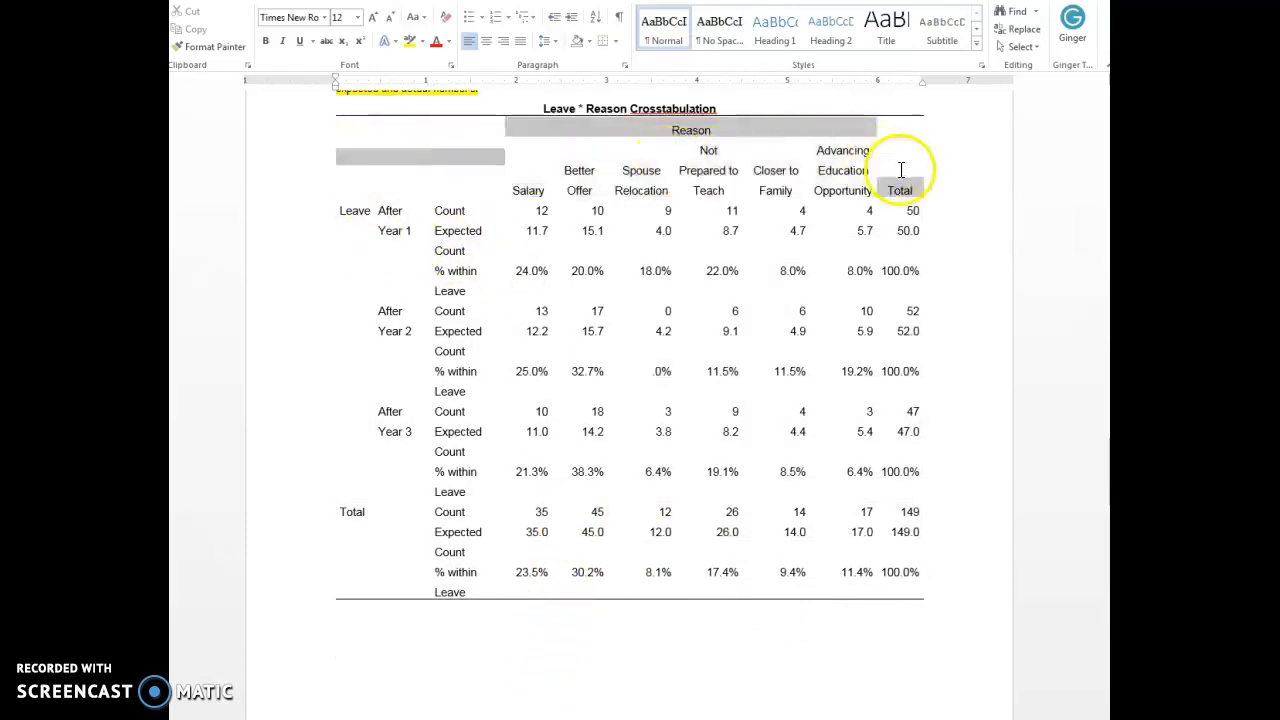
pyautogui.click(338, 215)
pyautogui.moveTo(338, 215); pyautogui.dragTo(916, 572)
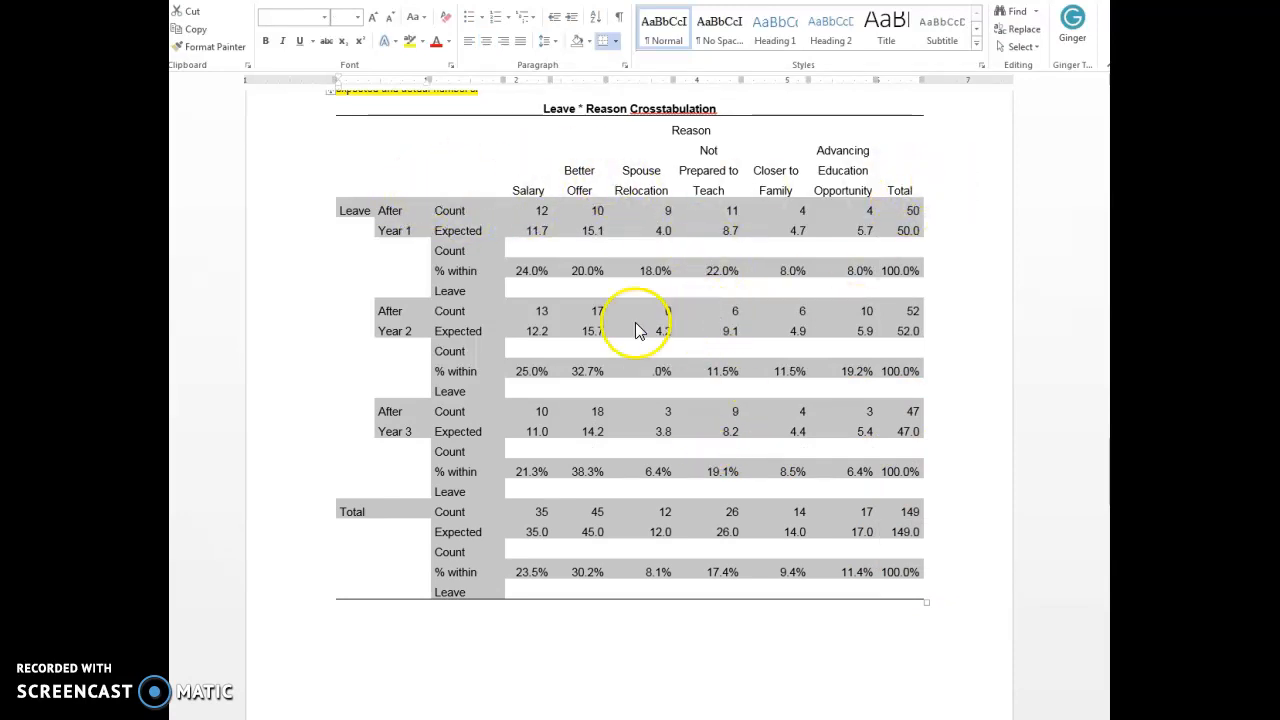
pyautogui.rightClick(478, 231)
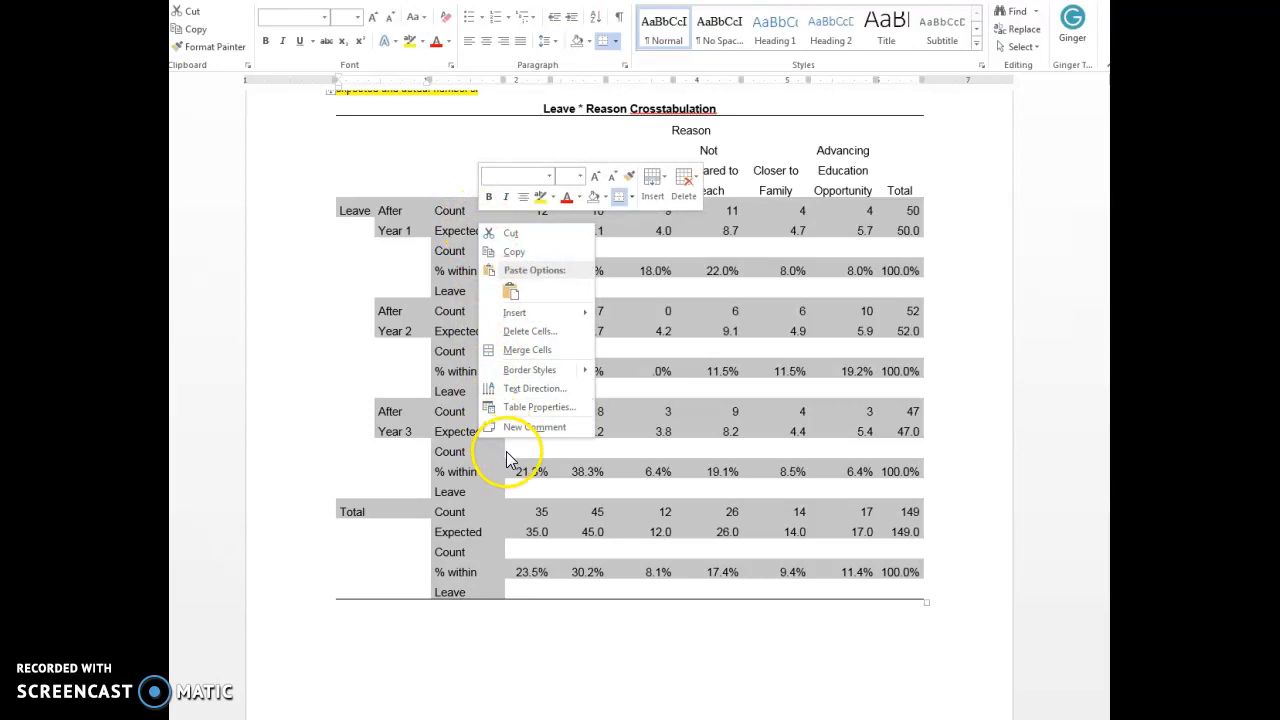
pyautogui.click(530, 407)
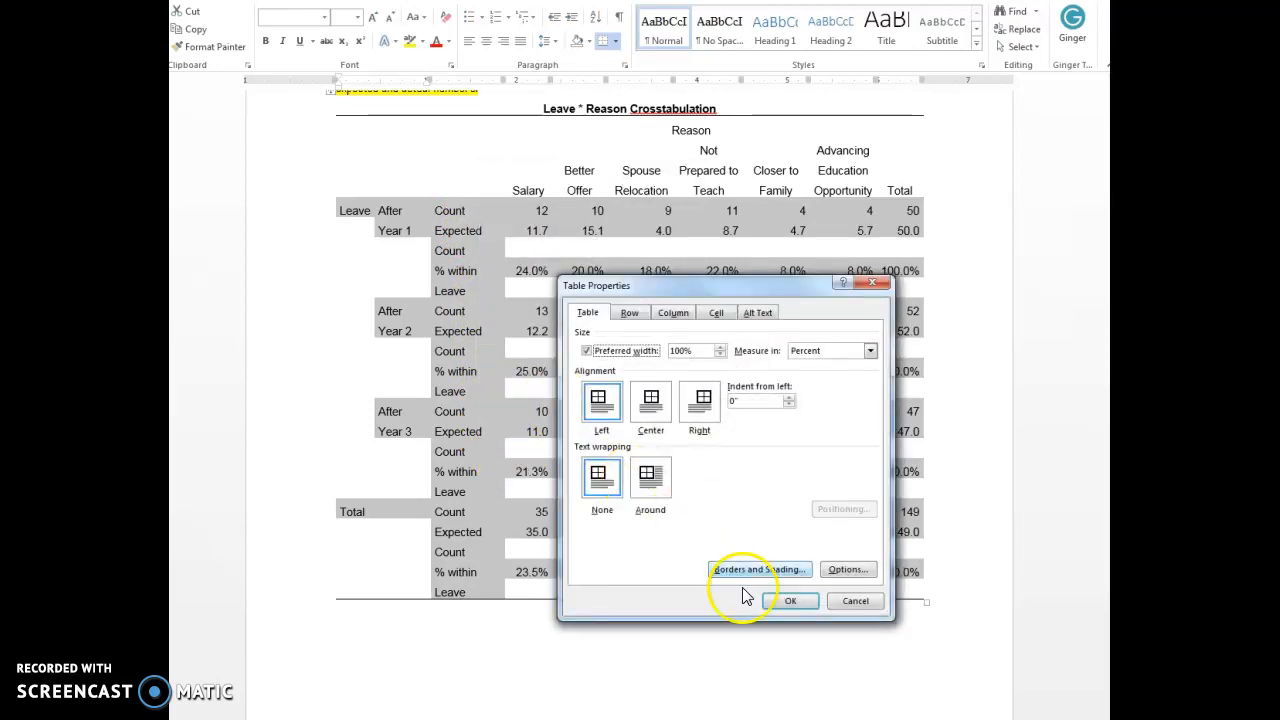
pyautogui.click(785, 569)
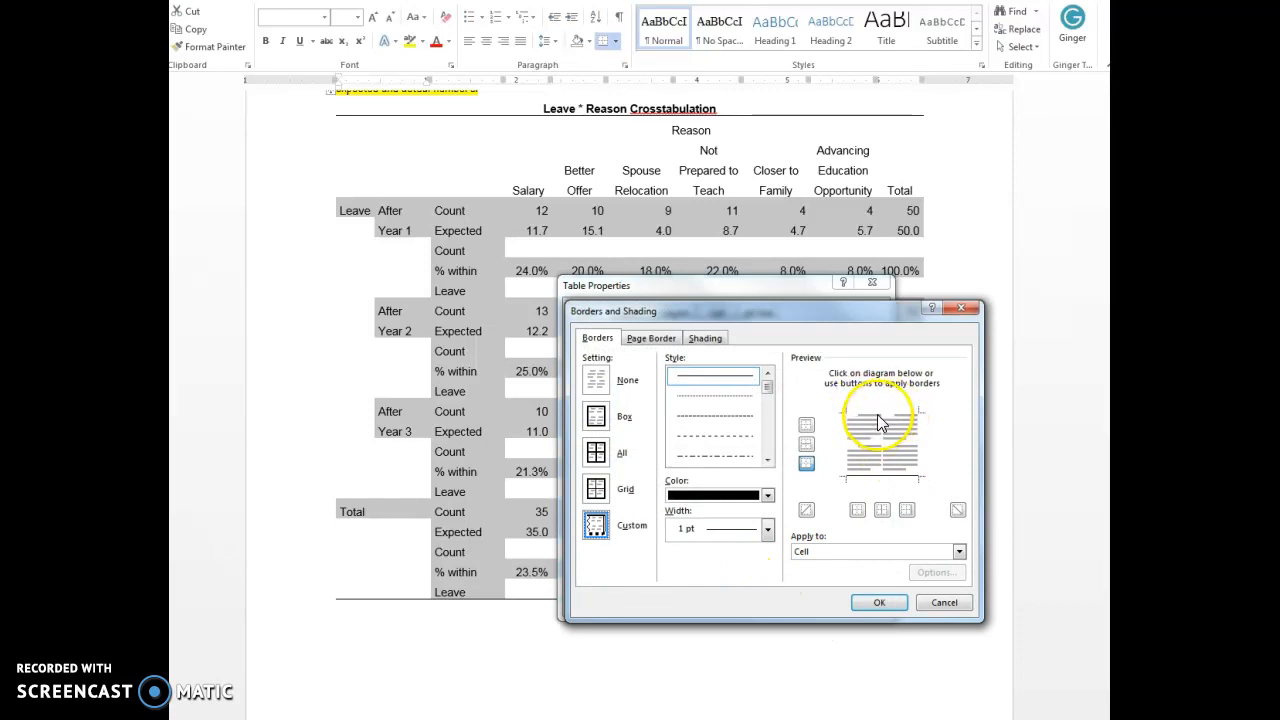
pyautogui.click(878, 602)
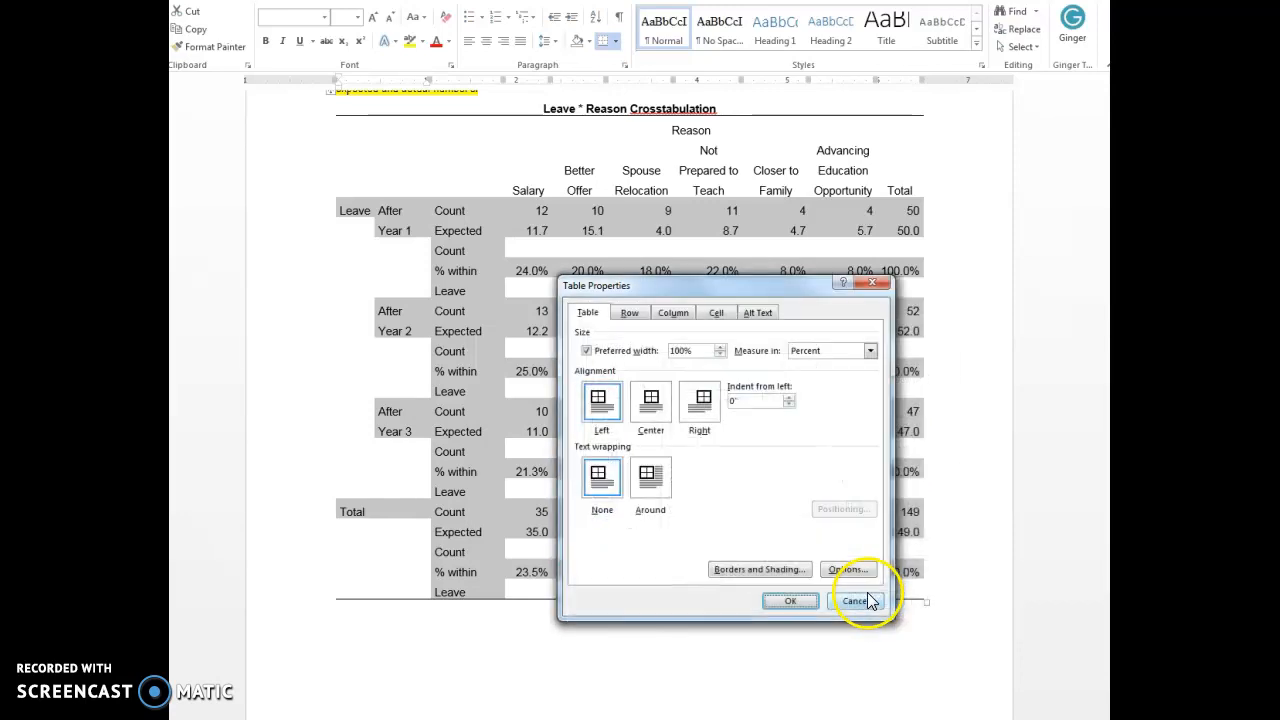
pyautogui.click(800, 603)
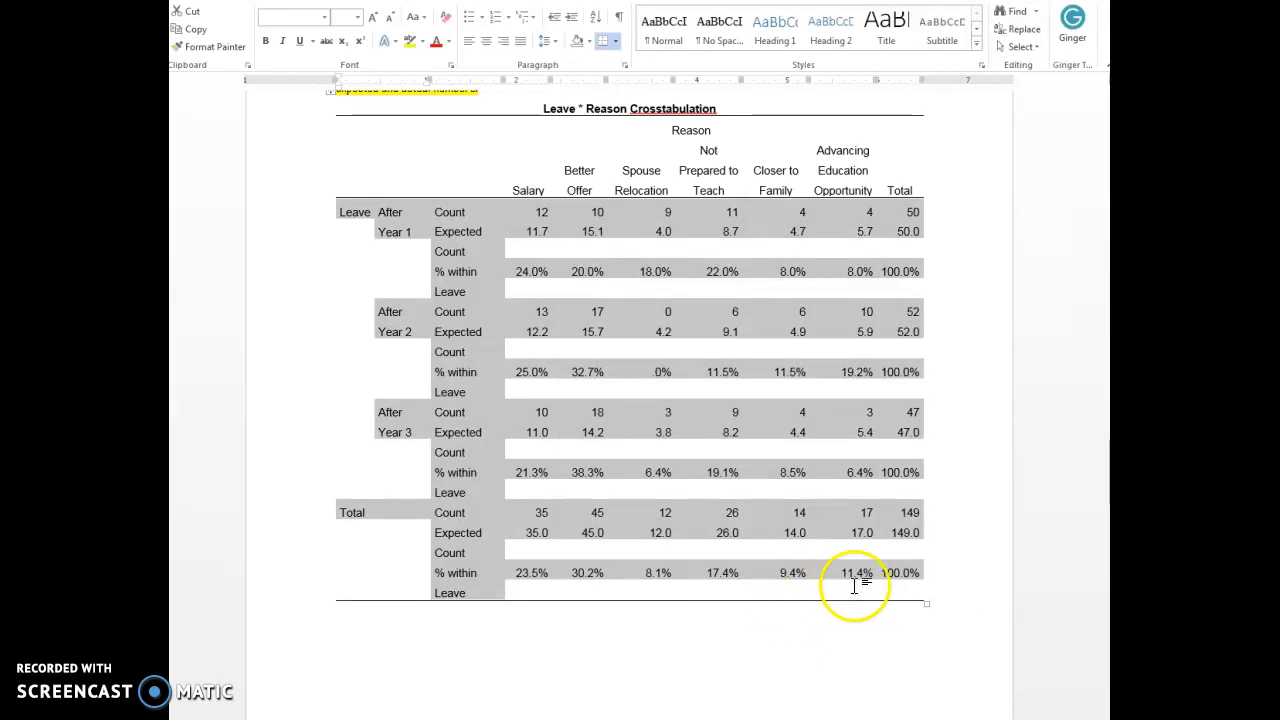
pyautogui.click(782, 618)
# Compare the reformatted Ho 2 crosstabulation with the highlighted Excel version of the table and the Chi-Square Tests table on the following page.
pyautogui.scroll(-3, 775, 612)
pyautogui.scroll(-10, 772, 604)
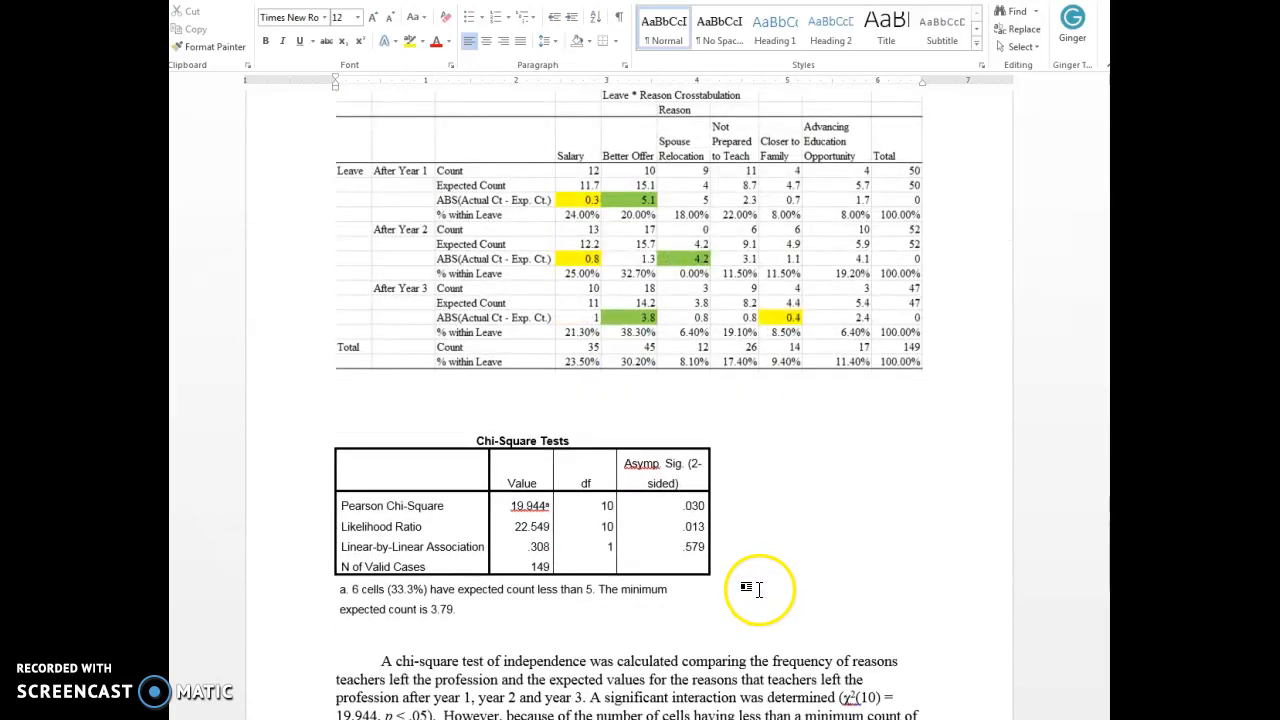
pyautogui.scroll(18, 759, 590)
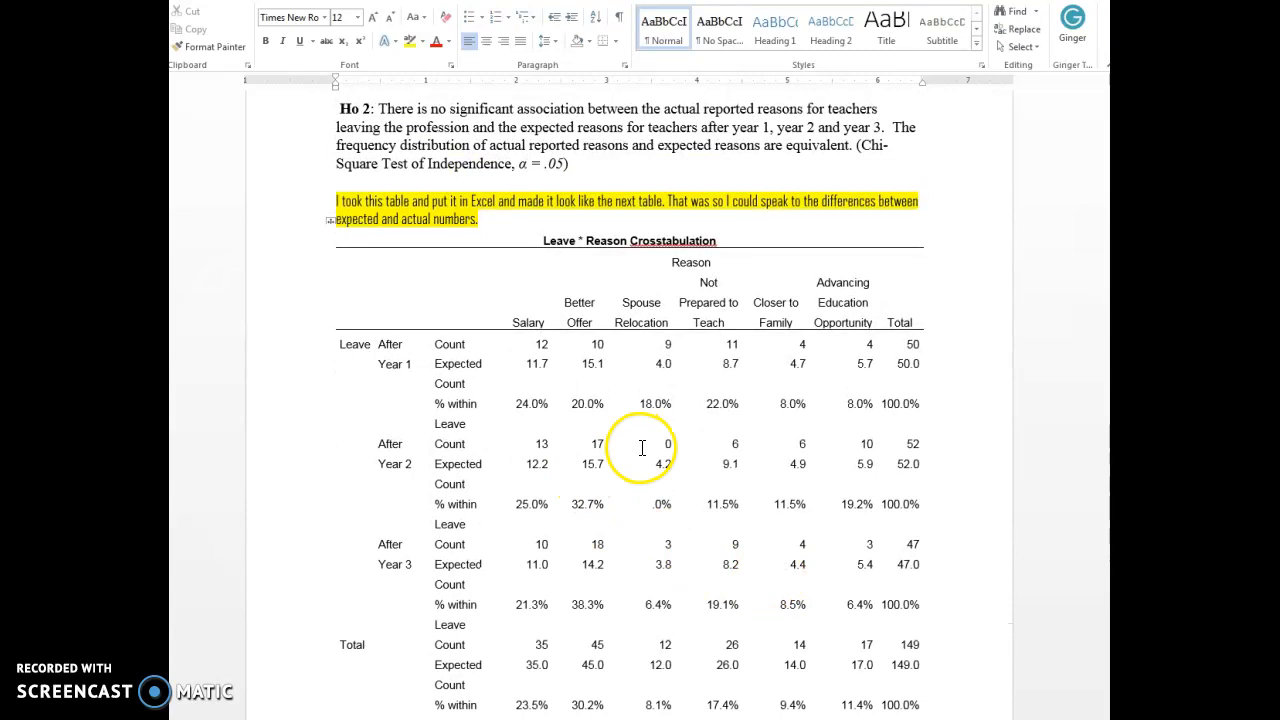
pyautogui.scroll(-8, 587, 470)
pyautogui.scroll(-9, 521, 510)
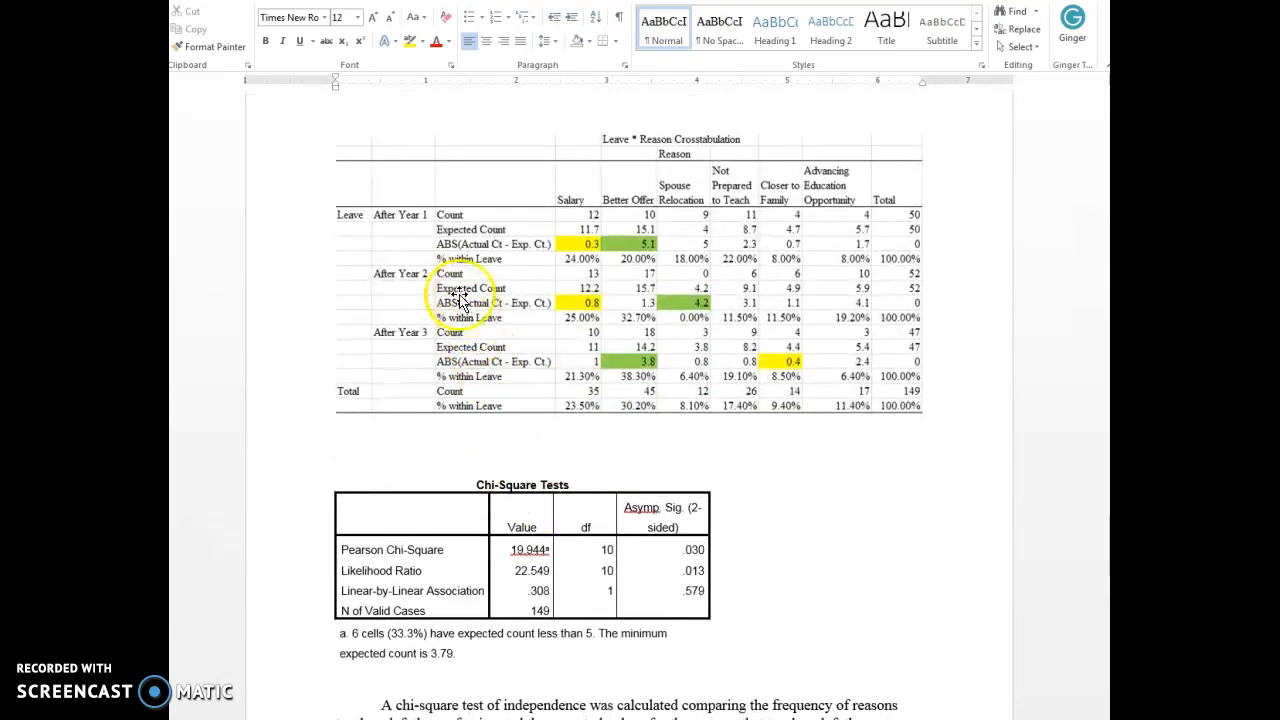
pyautogui.scroll(13, 551, 375)
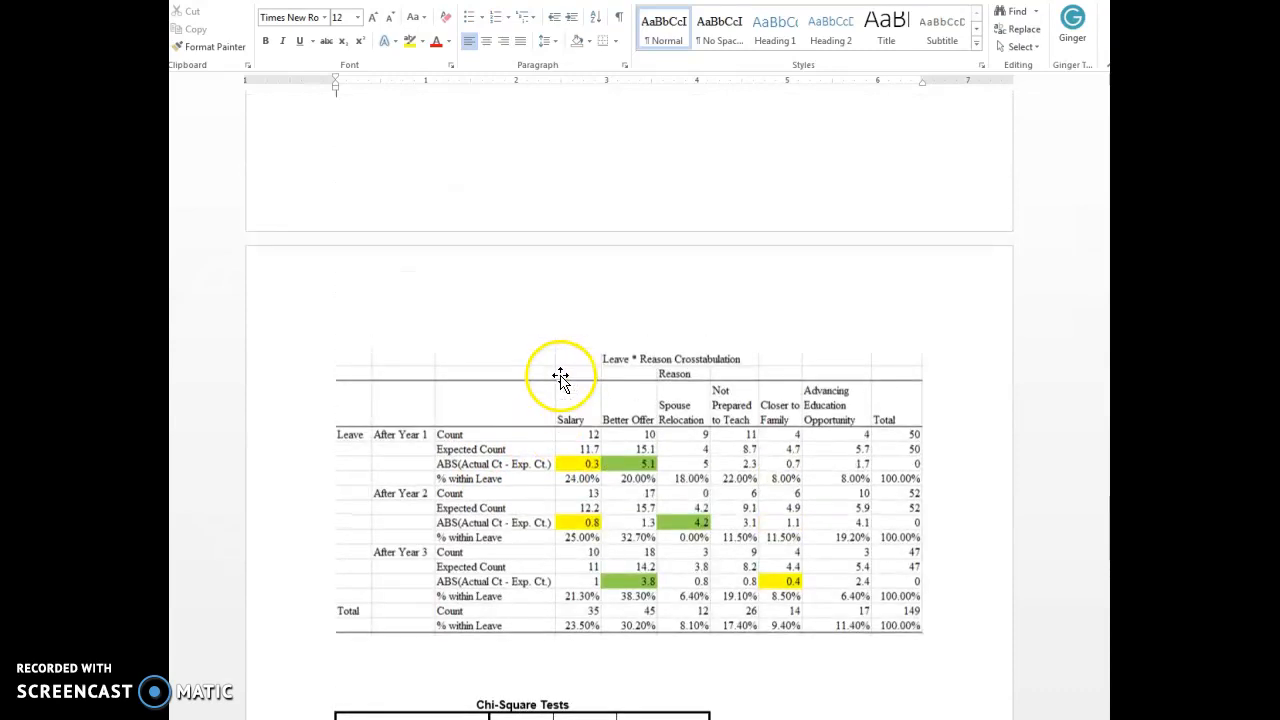
pyautogui.scroll(3, 564, 377)
pyautogui.scroll(-6, 564, 377)
pyautogui.scroll(-2, 564, 377)
pyautogui.scroll(5, 563, 377)
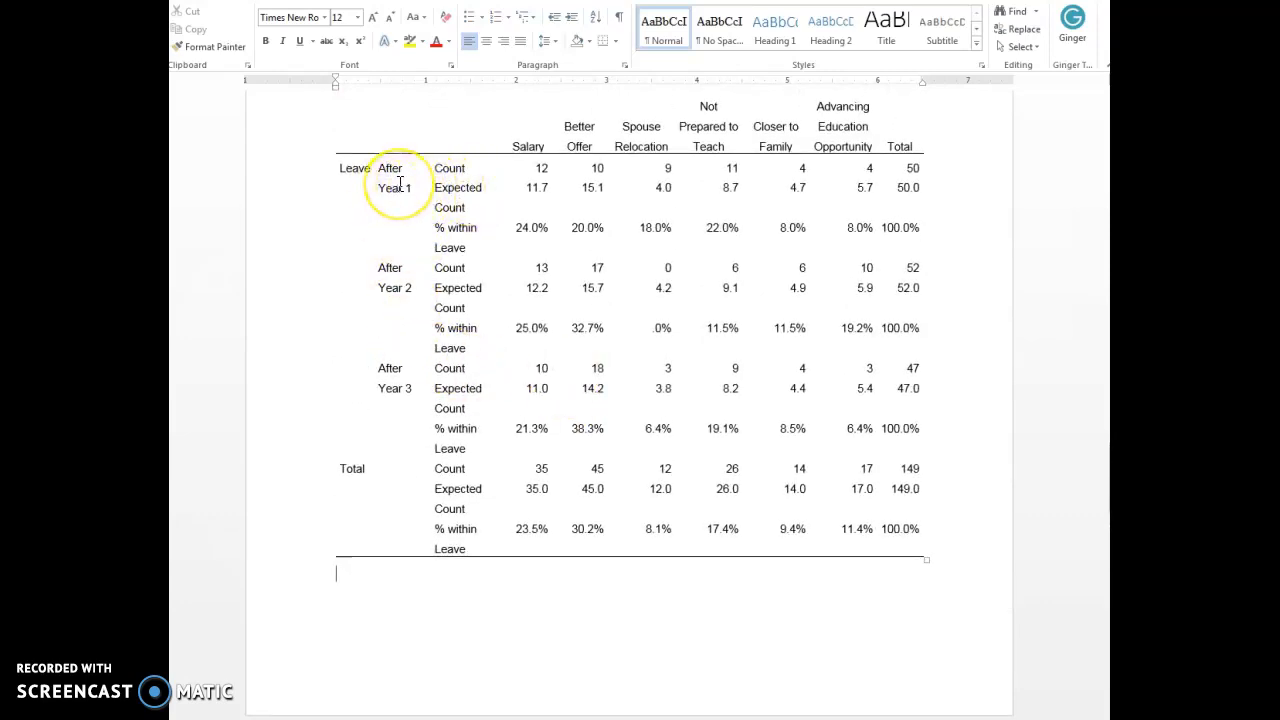
# Examine the counts, expected counts and percentages in the Ho 2 crosstabulation against the highlighted Excel version on the next page.
pyautogui.scroll(2, 403, 393)
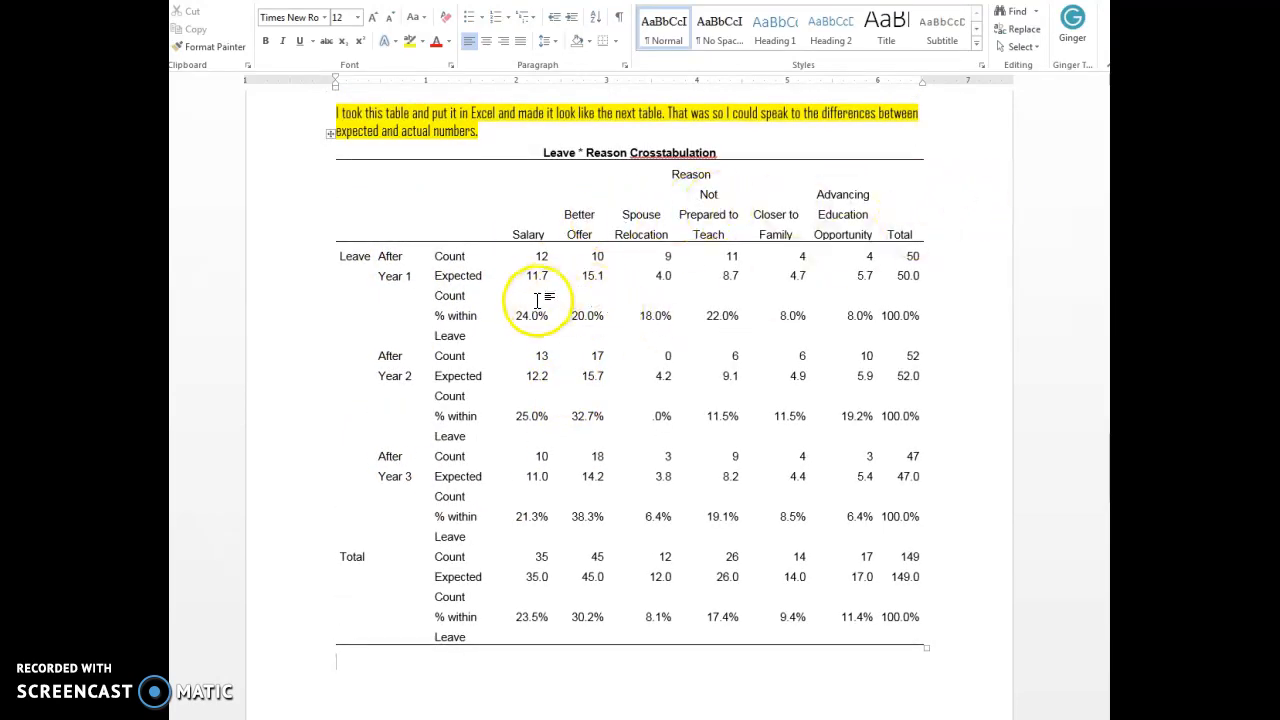
pyautogui.scroll(-3, 537, 300)
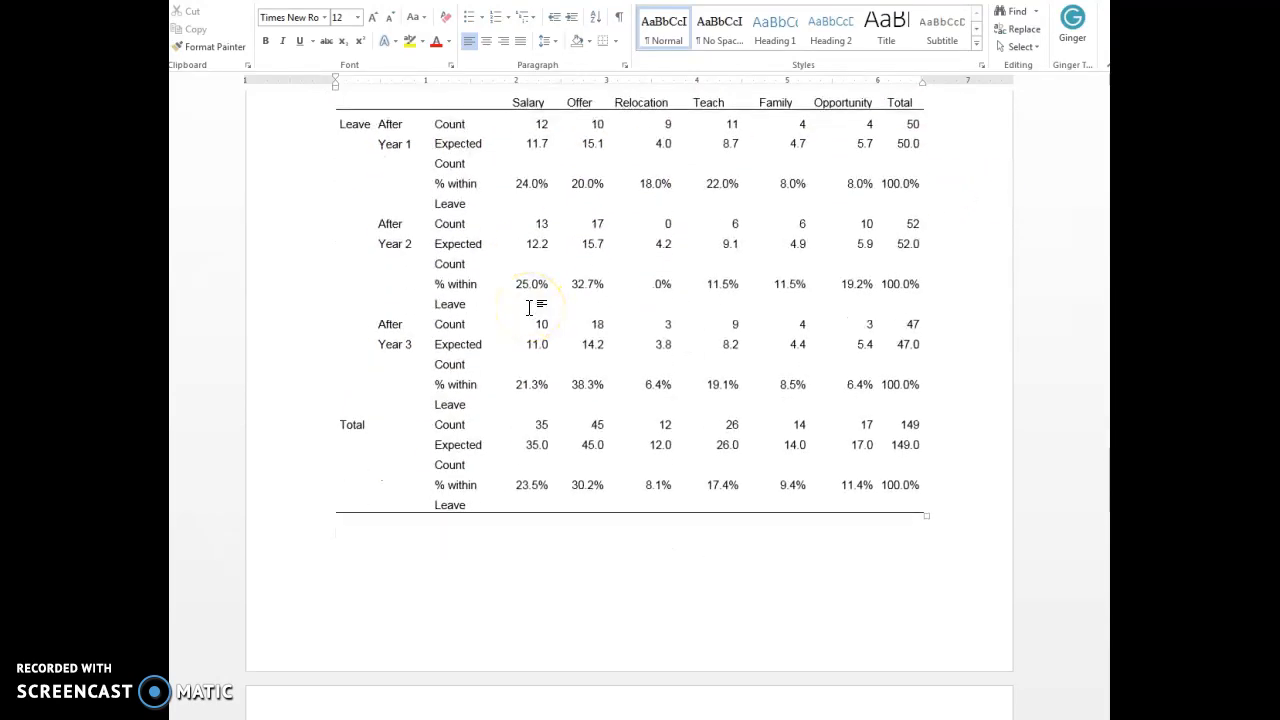
pyautogui.scroll(-2, 530, 307)
pyautogui.scroll(-3, 529, 305)
pyautogui.scroll(3, 537, 297)
pyautogui.scroll(2, 543, 300)
pyautogui.scroll(-3, 548, 293)
pyautogui.scroll(-5, 549, 294)
pyautogui.scroll(8, 560, 286)
pyautogui.scroll(12, 560, 285)
pyautogui.scroll(-6, 563, 285)
pyautogui.scroll(-12, 563, 285)
pyautogui.scroll(-10, 563, 285)
pyautogui.click(400, 557)
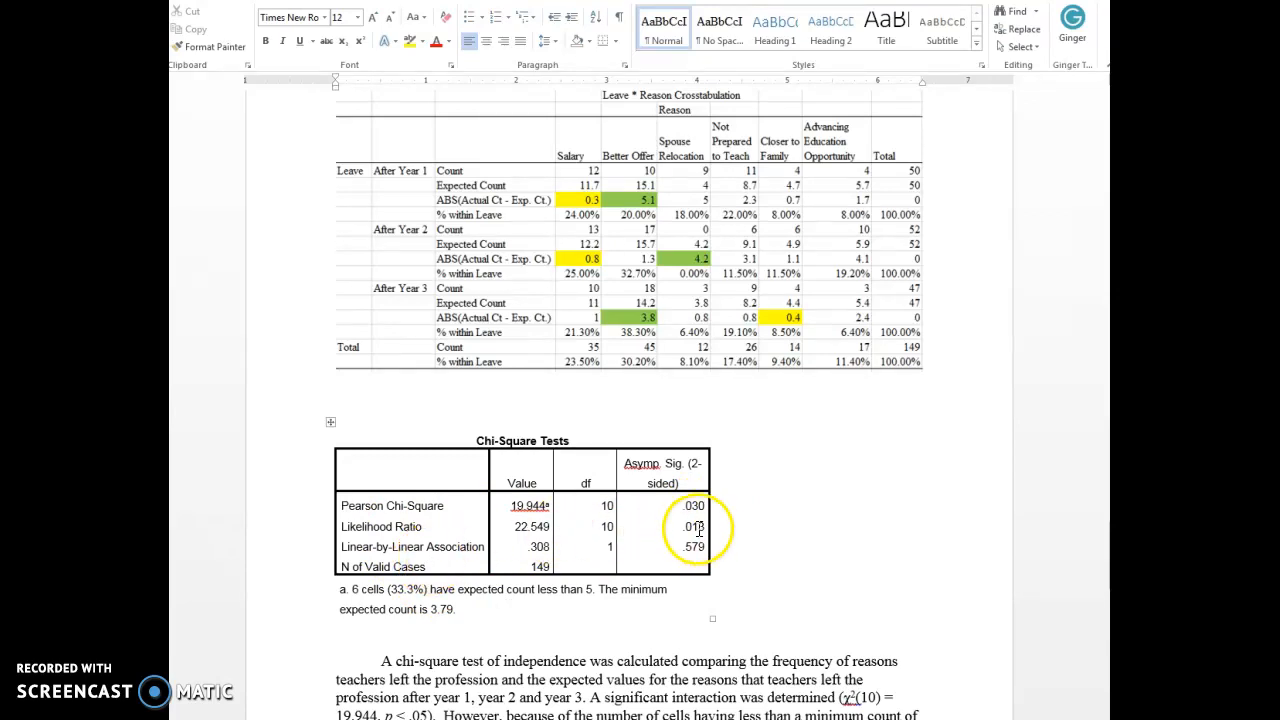
# Check the chi-square results paragraph for Ho 2 against the Chi-Square Tests table and both crosstabulations.
pyautogui.scroll(-3, 686, 525)
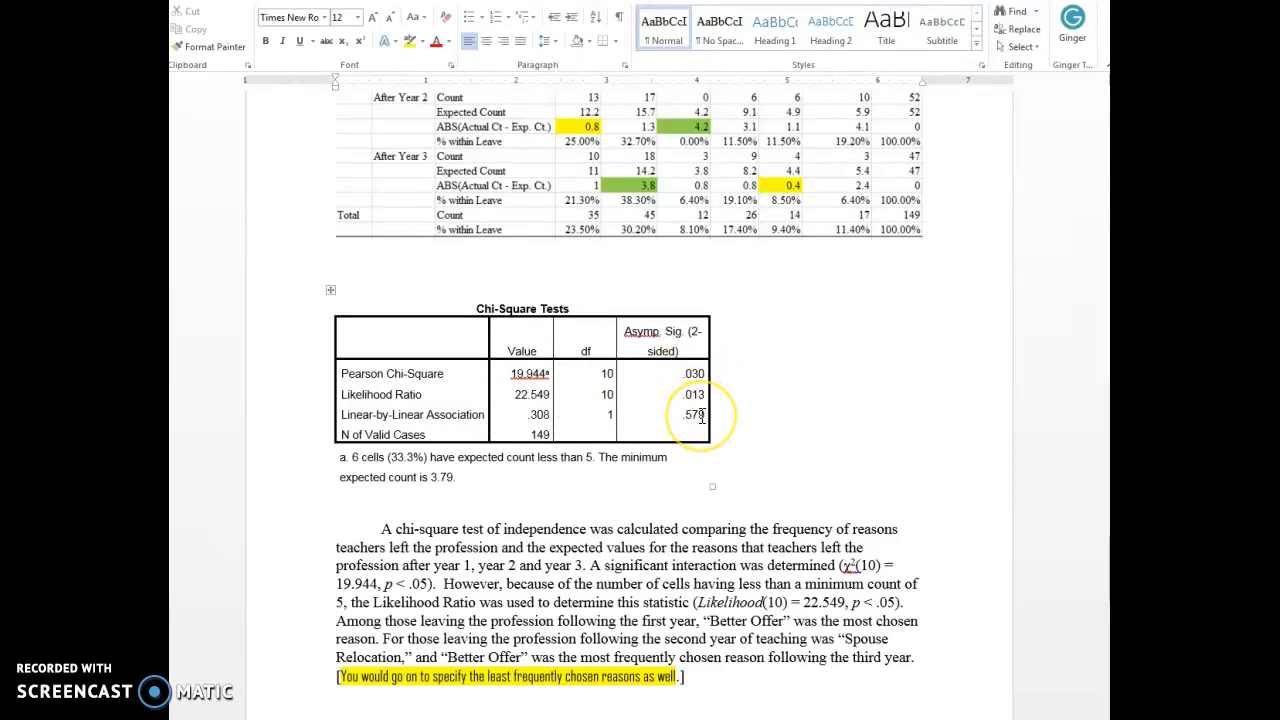
pyautogui.scroll(3, 702, 416)
pyautogui.scroll(2, 702, 416)
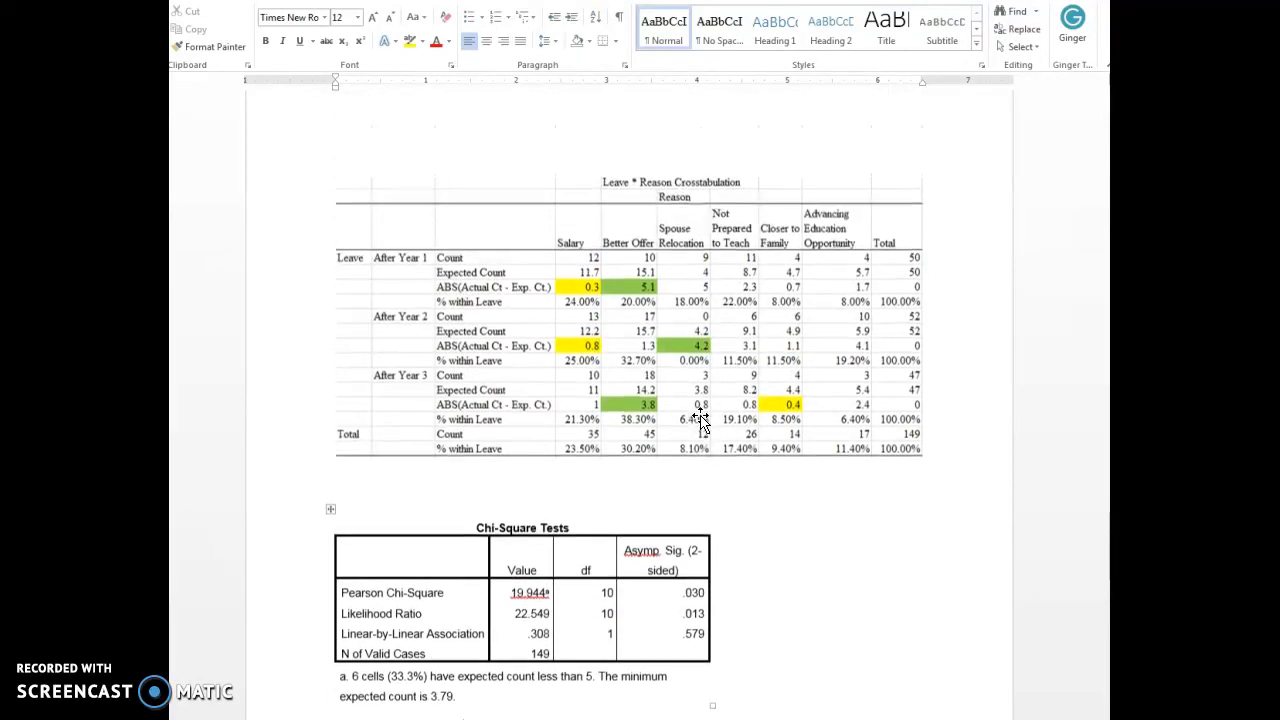
pyautogui.scroll(15, 543, 420)
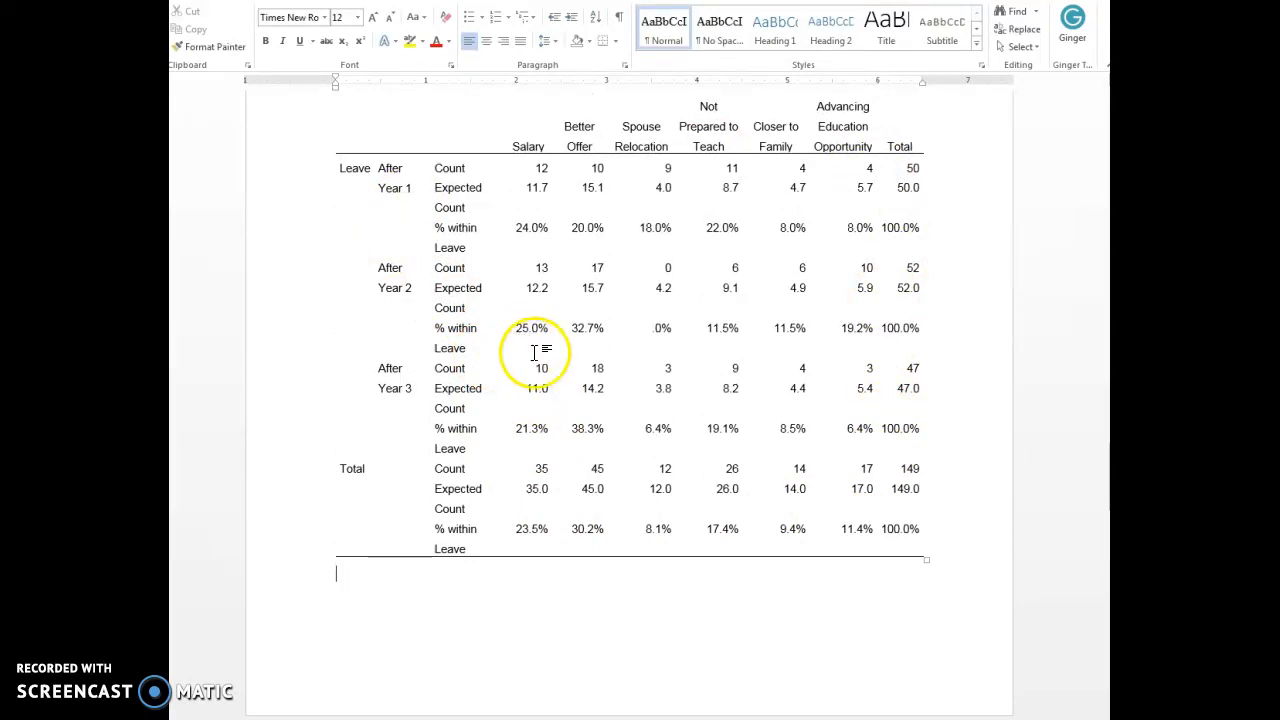
pyautogui.scroll(-15, 636, 410)
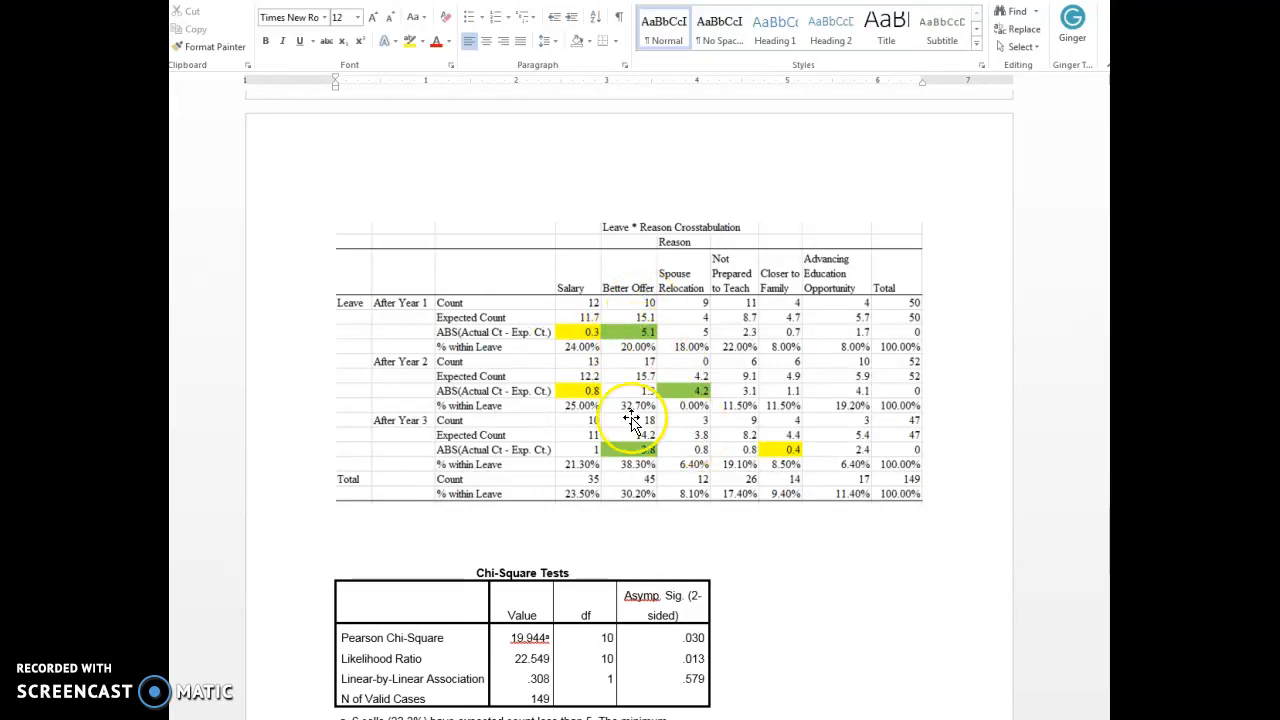
pyautogui.scroll(-3, 748, 485)
pyautogui.scroll(-3, 762, 480)
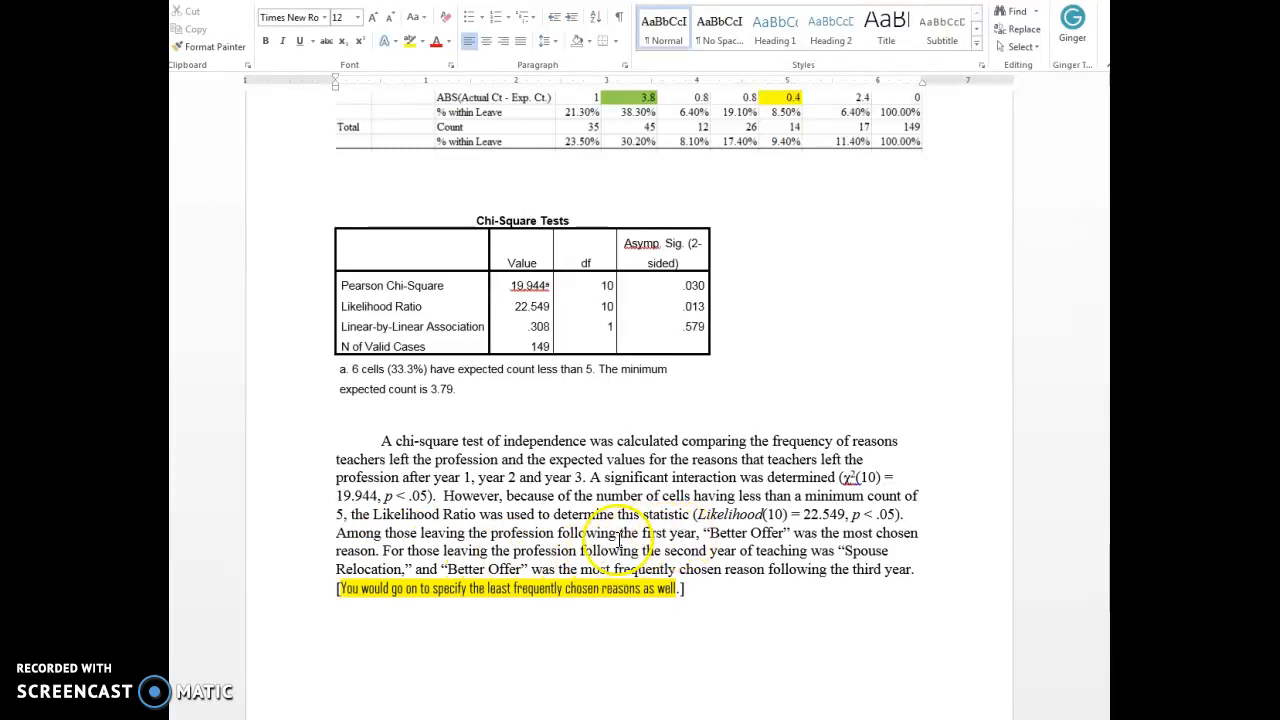
pyautogui.click(699, 533)
pyautogui.write(',')
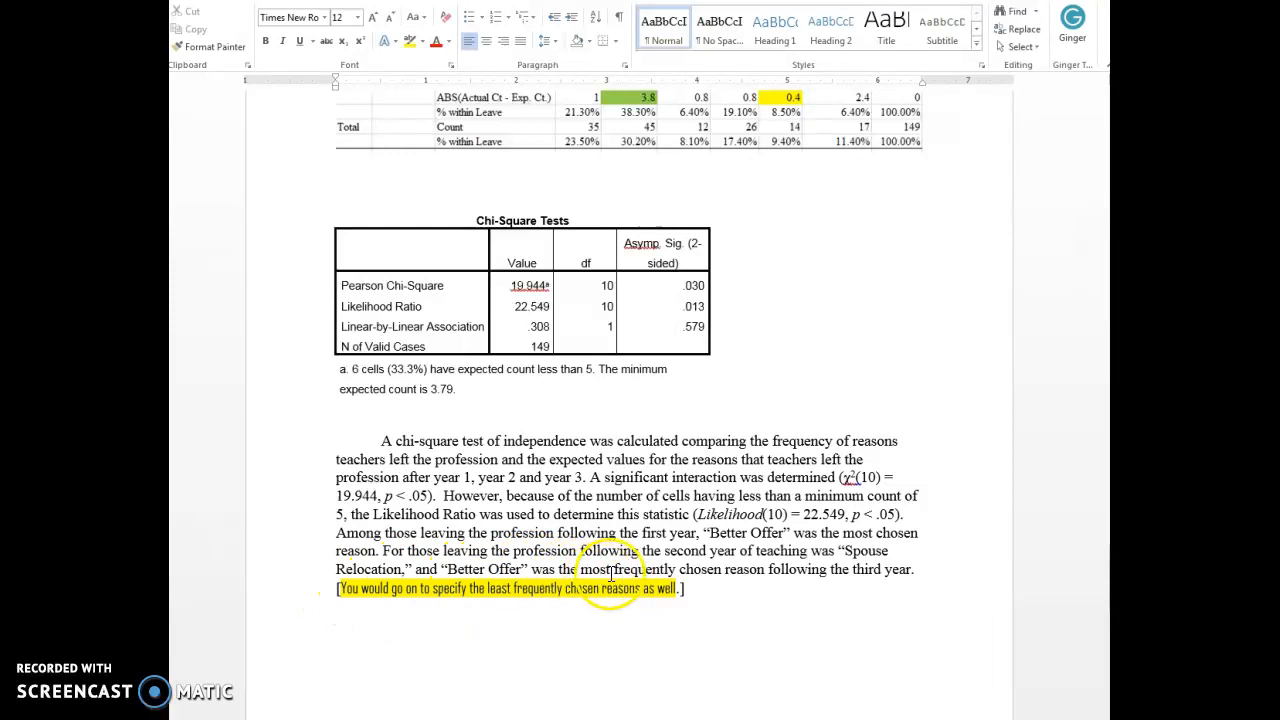
# Read the end of the Ho 2 write-up and the Ho 3 hypothesis with its highlighted comment, and return to the Ho 2 hypothesis.
pyautogui.scroll(-1, 818, 577)
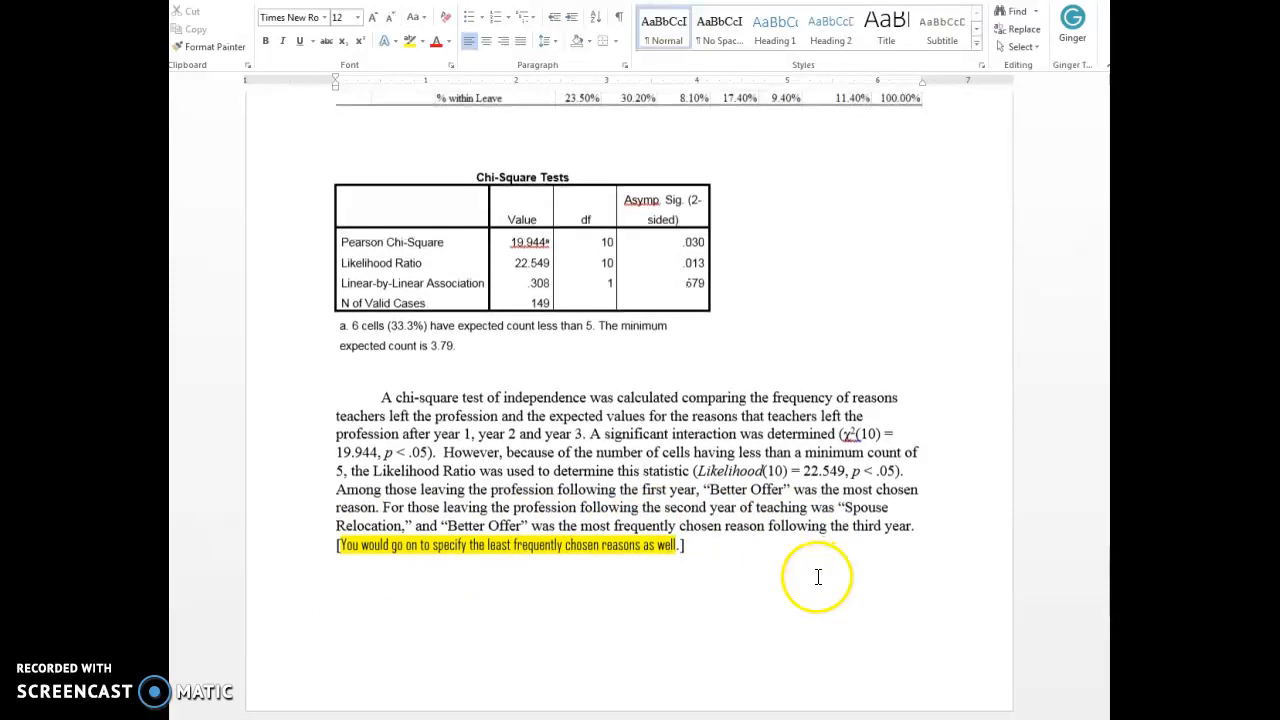
pyautogui.scroll(-2, 818, 577)
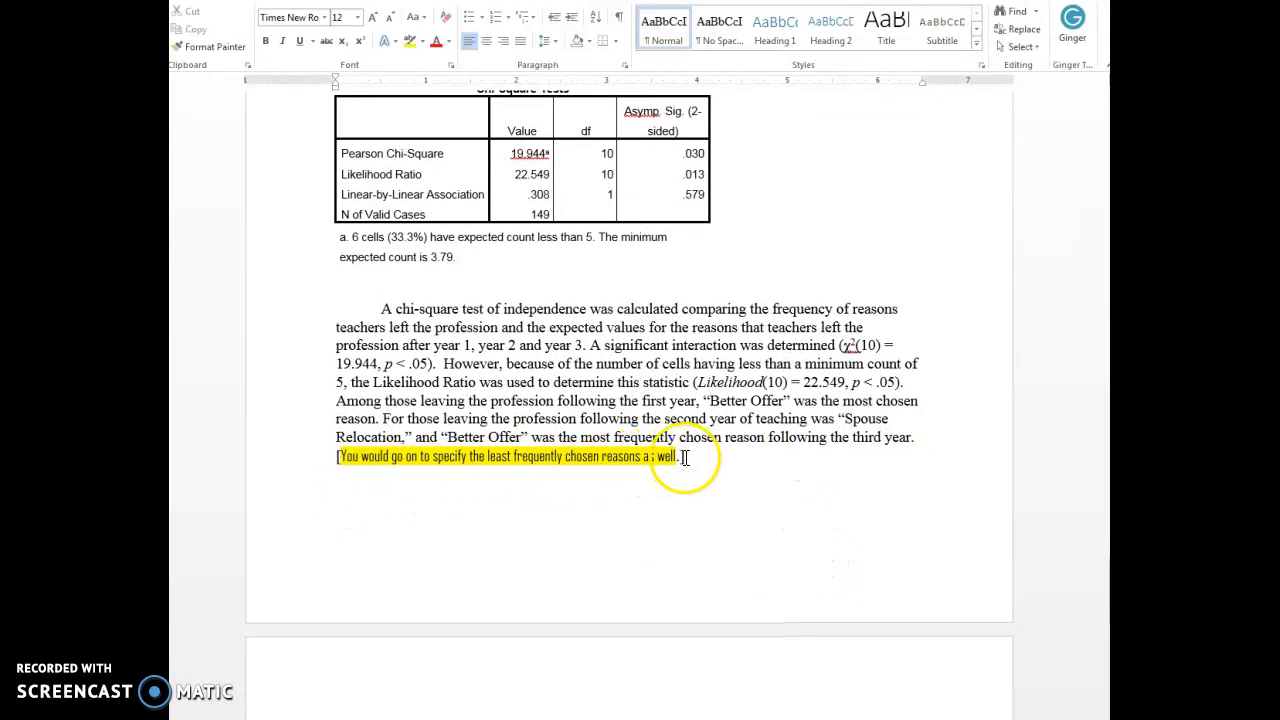
pyautogui.scroll(-3, 677, 494)
pyautogui.scroll(-9, 680, 496)
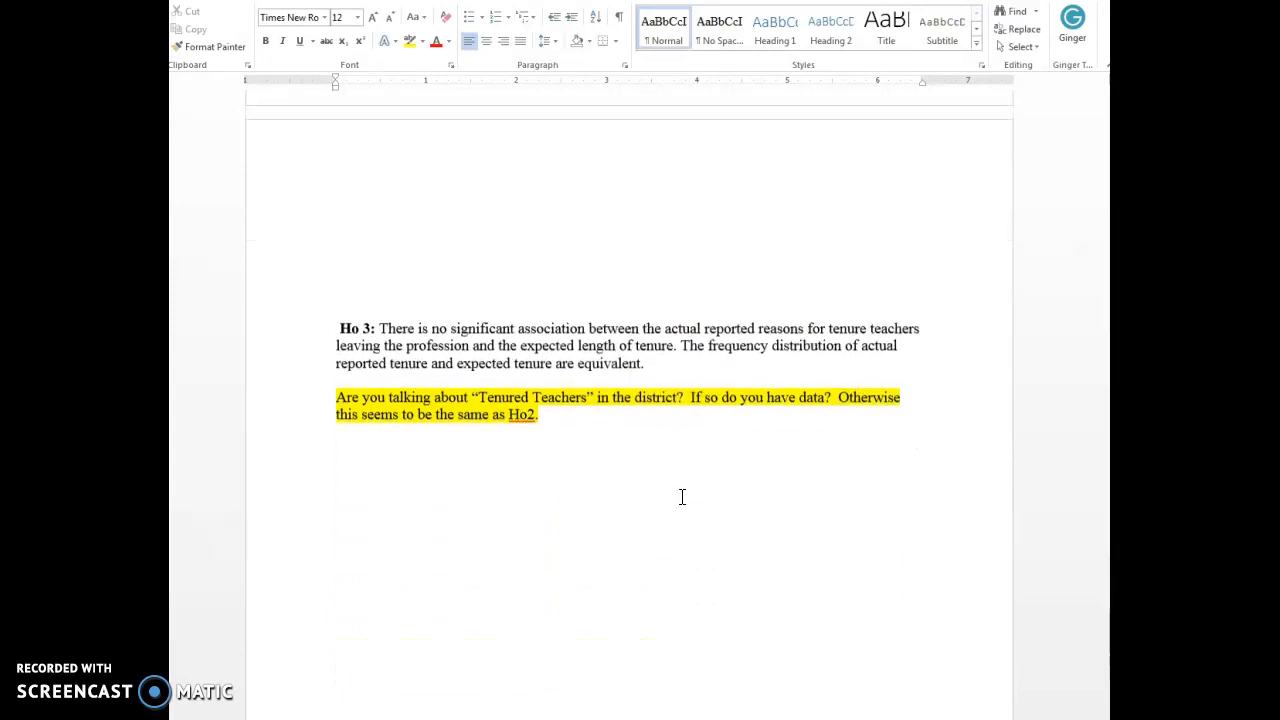
pyautogui.scroll(13, 684, 493)
pyautogui.scroll(16, 697, 490)
pyautogui.scroll(18, 697, 490)
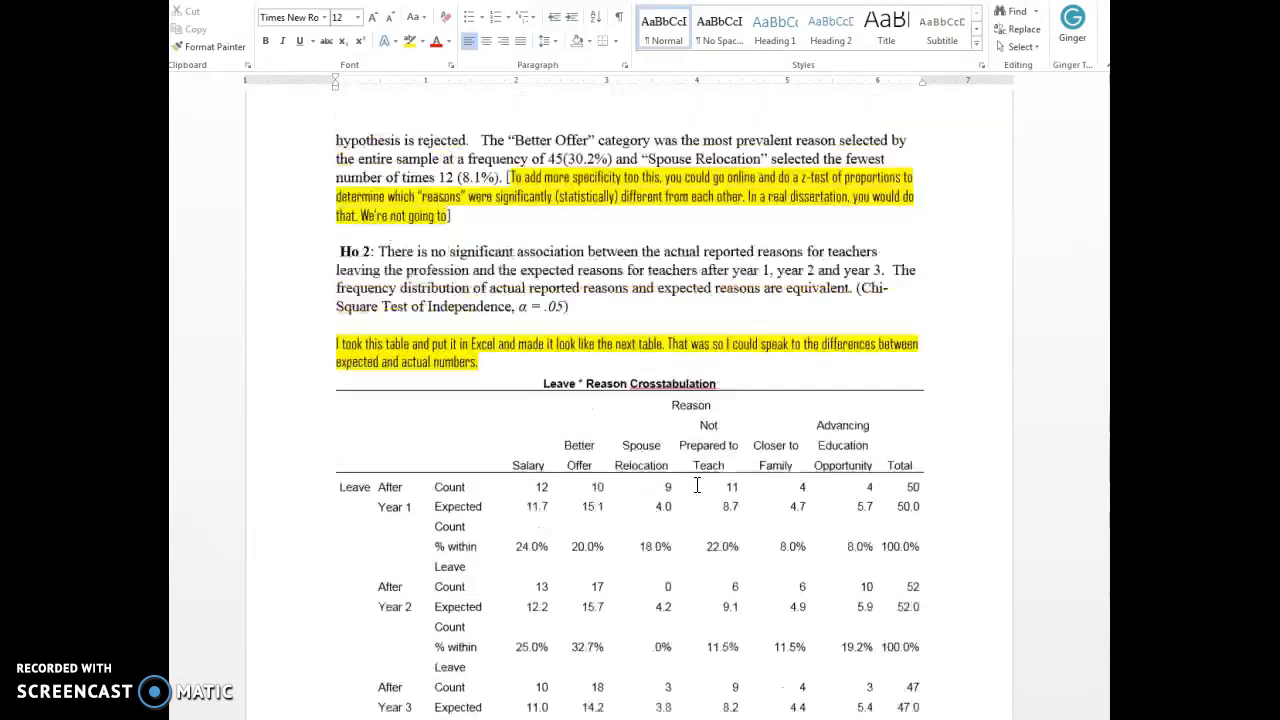
pyautogui.scroll(4, 697, 486)
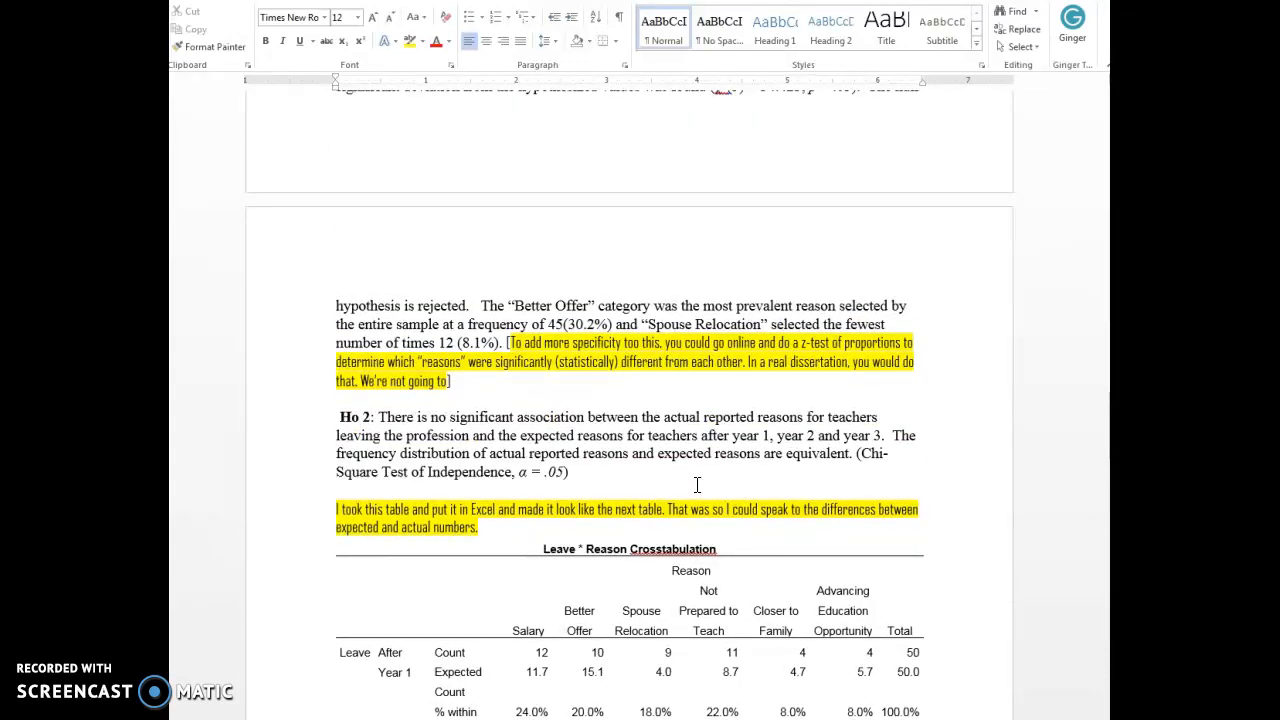